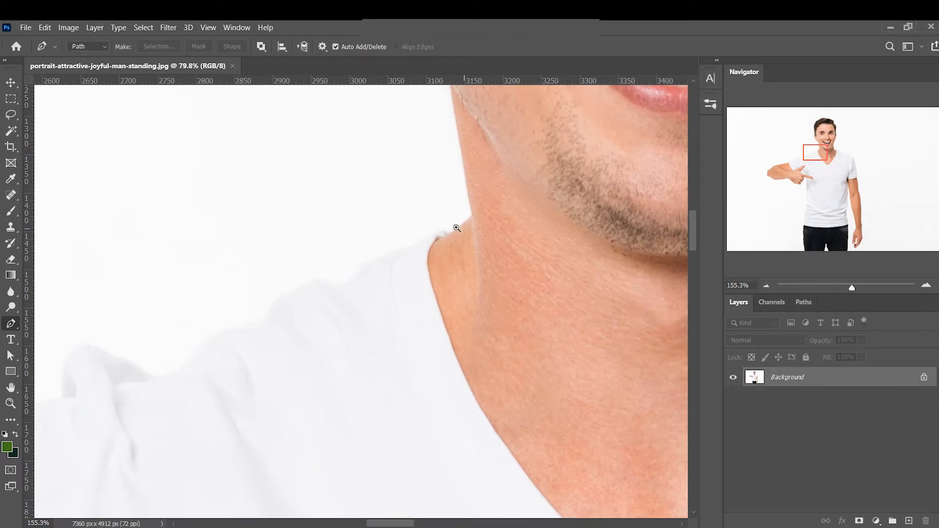
# Start a Pen path at the collar and run it loosely outside the pointing arm's shoulder to the sleeve's outer edge
pyautogui.click(447, 233)
pyautogui.moveTo(432, 233); pyautogui.dragTo(385, 253)
pyautogui.moveTo(287, 266); pyautogui.dragTo(225, 277)
pyautogui.moveTo(137, 289); pyautogui.dragTo(484, 222)
pyautogui.moveTo(221, 293); pyautogui.dragTo(114, 330)
pyautogui.moveTo(130, 383); pyautogui.dragTo(412, 205)
pyautogui.moveTo(301, 238); pyautogui.dragTo(287, 259)
pyautogui.moveTo(295, 322); pyautogui.dragTo(297, 332)
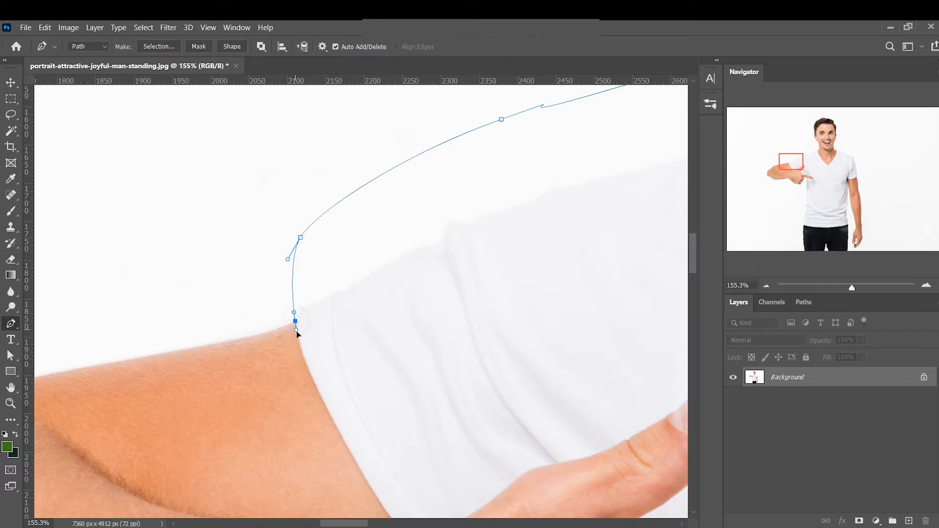
# Trace the pointing arm's sleeve hem down to where the shirt meets the hand
pyautogui.moveTo(323, 397); pyautogui.dragTo(267, 278)
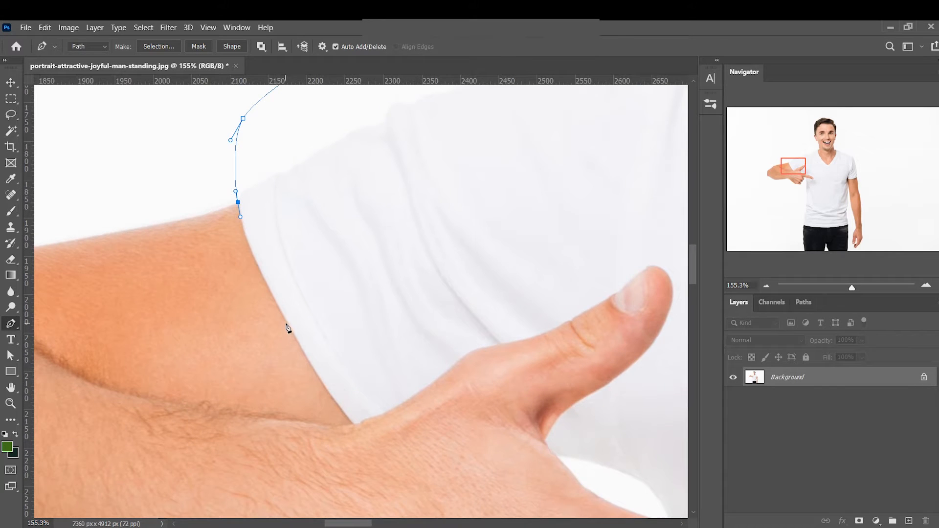
pyautogui.moveTo(286, 320); pyautogui.dragTo(311, 365)
pyautogui.moveTo(332, 398); pyautogui.dragTo(324, 366)
pyautogui.scroll(3, 327, 367)
pyautogui.scroll(-4, 325, 361)
pyautogui.click(327, 358)
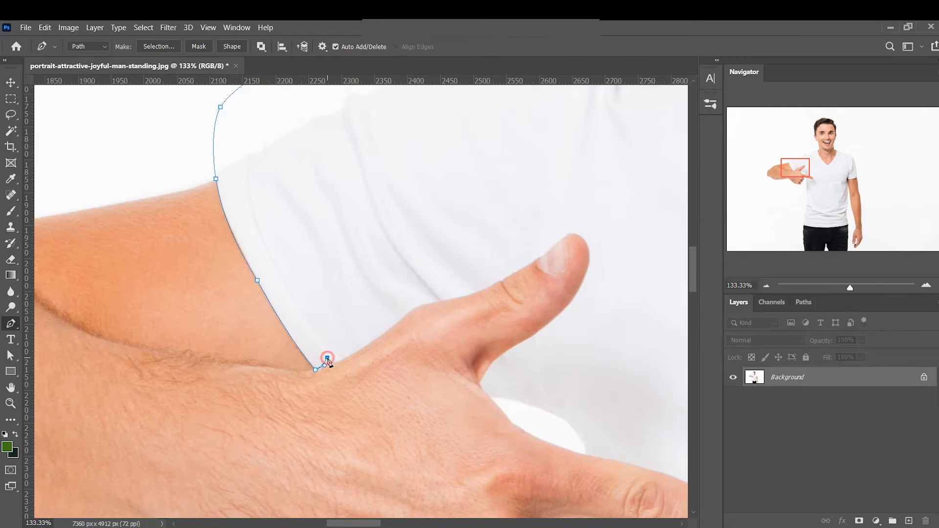
# Continue the path along the hand's upper edge and up the thumb to its knuckle crease
pyautogui.scroll(5, 342, 367)
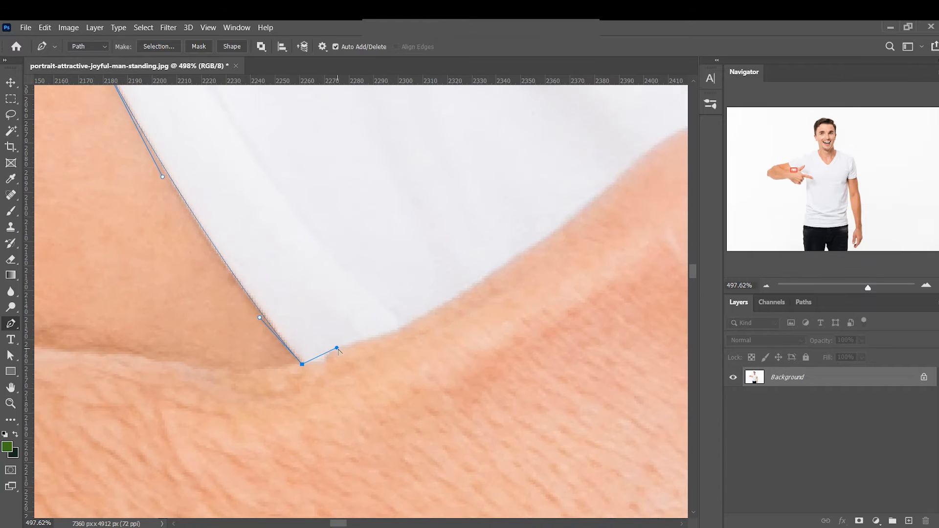
pyautogui.moveTo(324, 357); pyautogui.dragTo(367, 344)
pyautogui.moveTo(425, 316); pyautogui.dragTo(286, 428)
pyautogui.moveTo(396, 344); pyautogui.dragTo(422, 325)
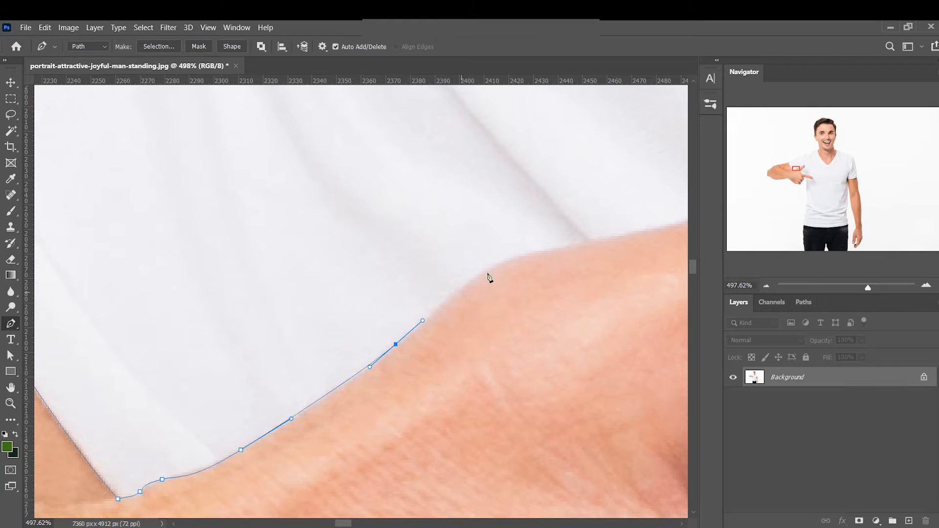
pyautogui.moveTo(509, 261); pyautogui.dragTo(381, 369)
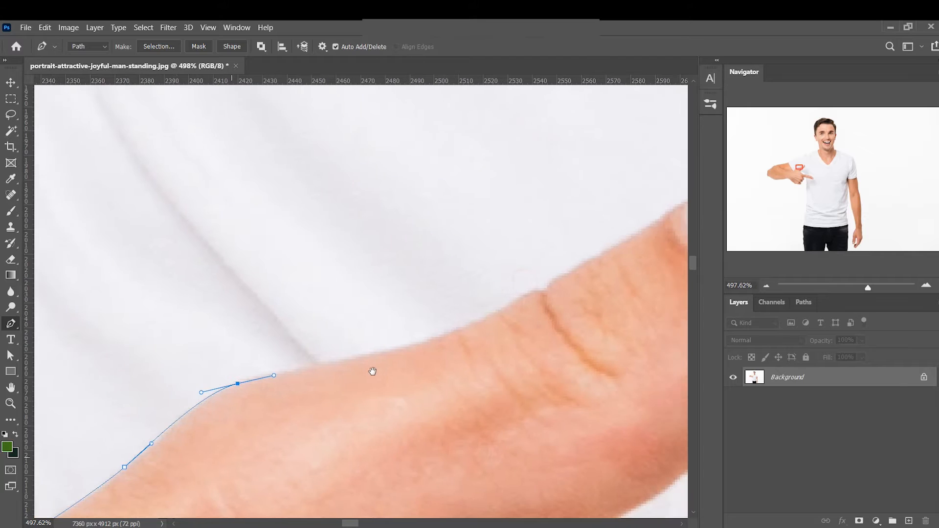
pyautogui.moveTo(431, 337); pyautogui.dragTo(565, 275)
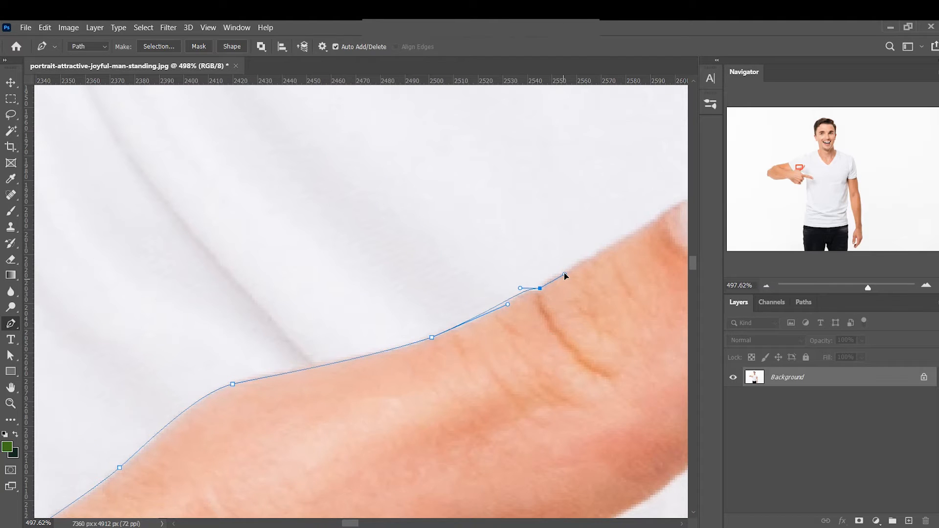
pyautogui.moveTo(616, 249); pyautogui.dragTo(437, 335)
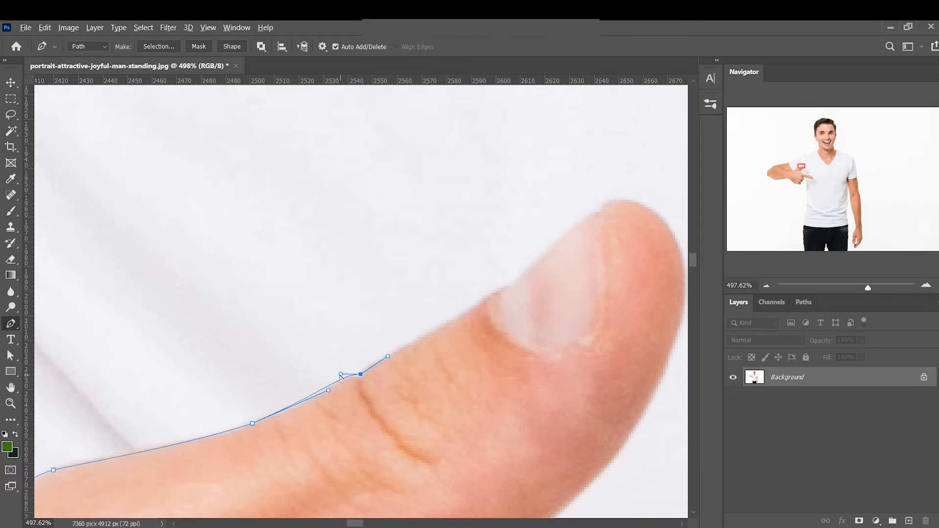
# Refine the knuckle anchor's handle and trace the path past the thumbnail and around the thumb tip
pyautogui.moveTo(341, 374); pyautogui.dragTo(348, 373)
pyautogui.moveTo(490, 293); pyautogui.dragTo(503, 287)
pyautogui.moveTo(577, 243); pyautogui.dragTo(445, 325)
pyautogui.click(500, 282)
pyautogui.moveTo(534, 271); pyautogui.dragTo(557, 284)
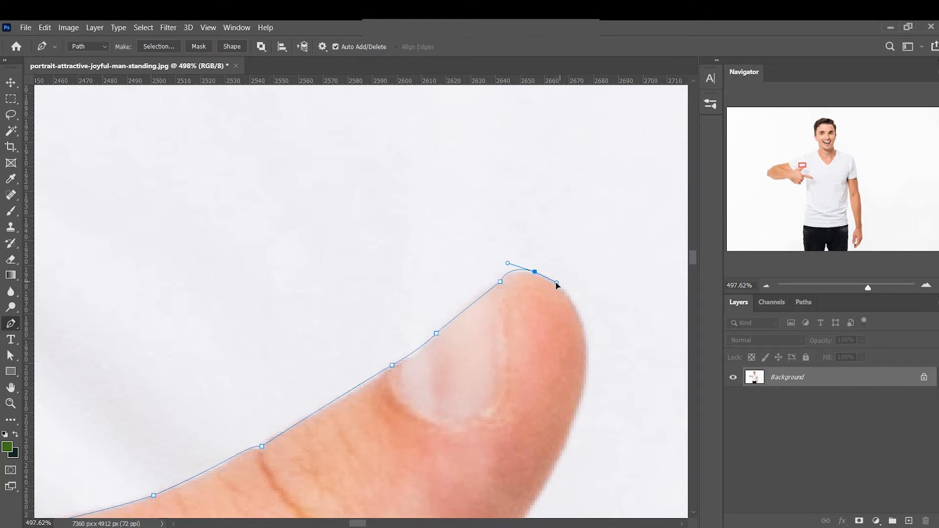
pyautogui.moveTo(587, 378); pyautogui.dragTo(569, 441)
pyautogui.scroll(-5, 569, 447)
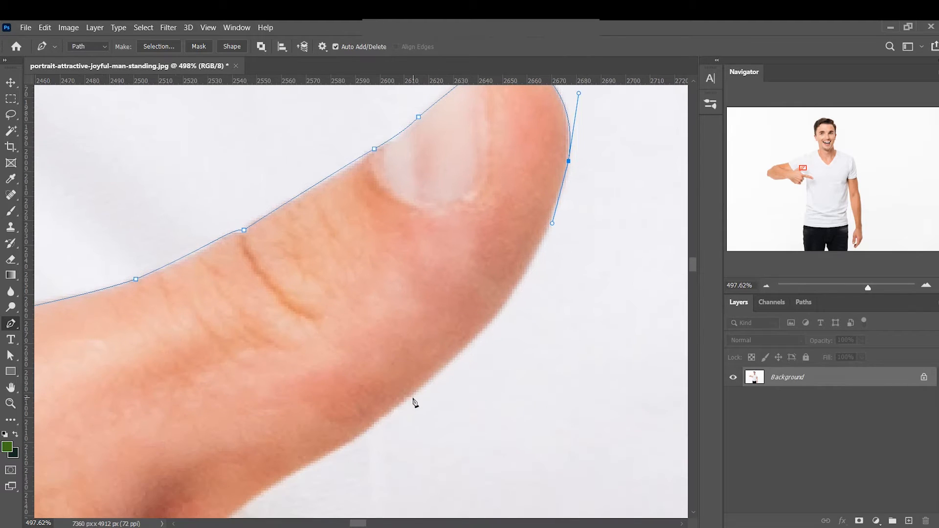
# Trace the underside of the thumb and place an anchor in the fold between the thumb and index finger
pyautogui.moveTo(413, 393); pyautogui.dragTo(327, 458)
pyautogui.moveTo(360, 421); pyautogui.dragTo(595, 201)
pyautogui.moveTo(442, 318); pyautogui.dragTo(420, 354)
pyautogui.moveTo(412, 426); pyautogui.dragTo(419, 366)
pyautogui.moveTo(479, 434); pyautogui.dragTo(416, 380)
pyautogui.moveTo(289, 238); pyautogui.dragTo(311, 262)
pyautogui.hotkey('ctrl', 'z')
pyautogui.hotkey('ctrl', 'z')
pyautogui.click(310, 250)
# Trace the path from the thumb fold along the upper edge of the pointing index finger
pyautogui.moveTo(427, 389); pyautogui.dragTo(455, 409)
pyautogui.moveTo(527, 466); pyautogui.dragTo(272, 307)
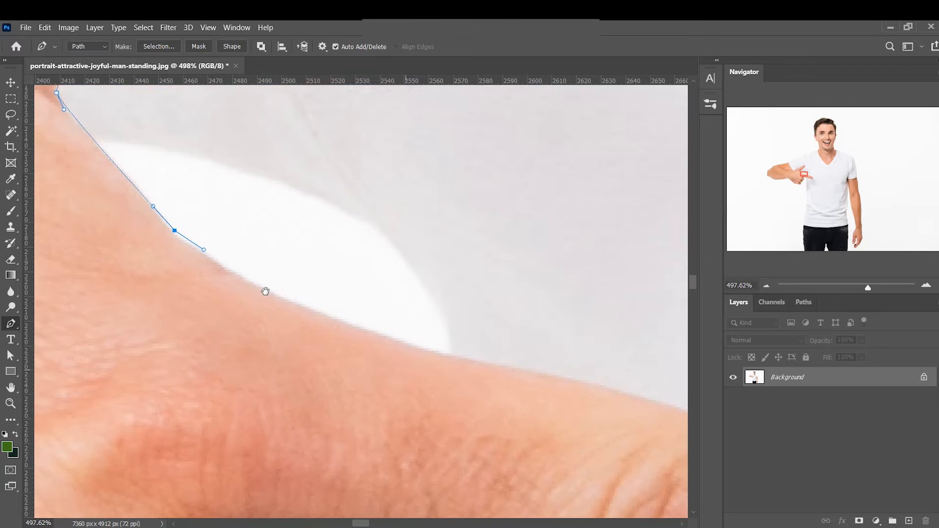
pyautogui.moveTo(310, 269); pyautogui.dragTo(322, 273)
pyautogui.click(449, 351)
pyautogui.moveTo(521, 382); pyautogui.dragTo(287, 321)
pyautogui.moveTo(352, 323); pyautogui.dragTo(393, 335)
pyautogui.moveTo(480, 356); pyautogui.dragTo(260, 256)
pyautogui.moveTo(359, 285); pyautogui.dragTo(411, 307)
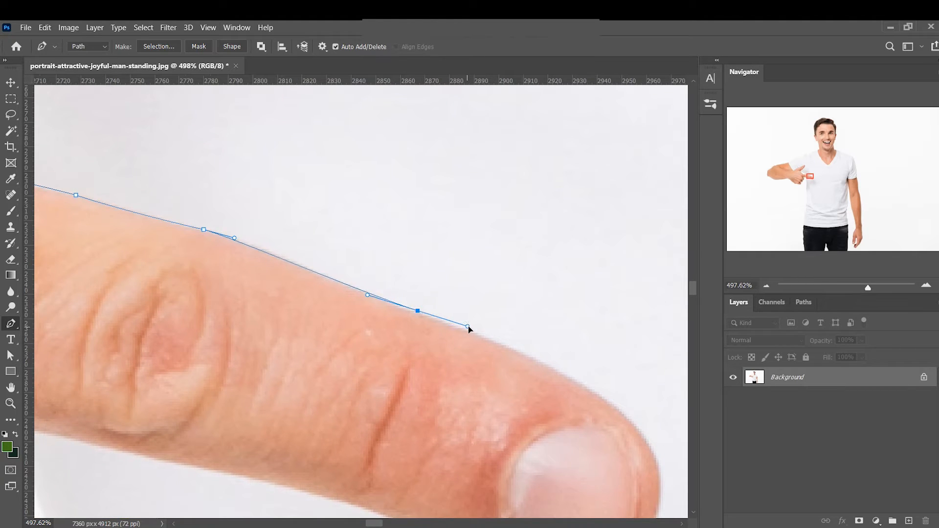
# Curve the path around the index fingertip and back along the finger's underside
pyautogui.moveTo(575, 401); pyautogui.dragTo(330, 267)
pyautogui.moveTo(411, 322); pyautogui.dragTo(441, 348)
pyautogui.moveTo(255, 288); pyautogui.dragTo(401, 338)
pyautogui.moveTo(265, 307); pyautogui.dragTo(293, 369)
# Run the path loosely outside the shirt's side below the pointing hand, down to the bottom hem corner
pyautogui.scroll(-6, 377, 398)
pyautogui.moveTo(305, 408); pyautogui.dragTo(285, 133)
pyautogui.moveTo(283, 264); pyautogui.dragTo(286, 124)
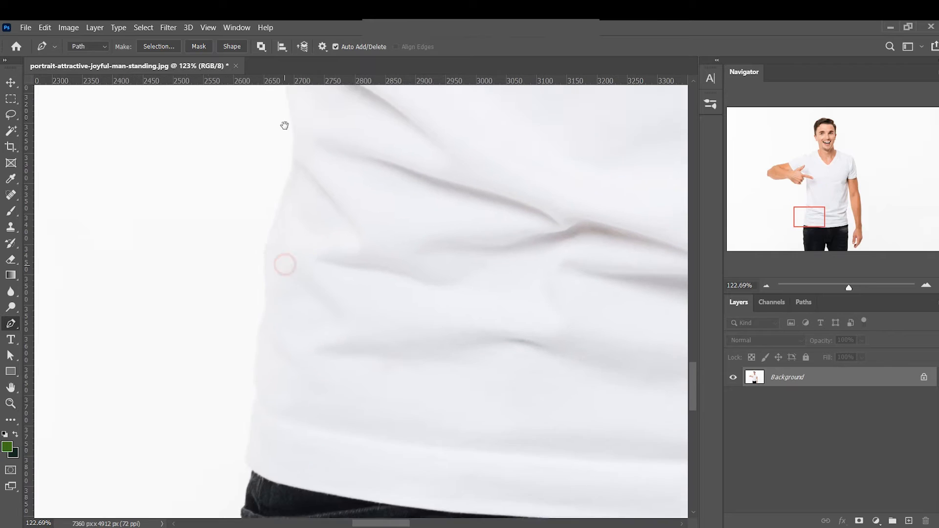
pyautogui.moveTo(203, 372); pyautogui.dragTo(169, 285)
pyautogui.moveTo(186, 323); pyautogui.dragTo(334, 407)
pyautogui.click(208, 352)
# Trace the shirt's bottom hem above the black jeans from the pointing-arm side toward the centre
pyautogui.moveTo(490, 443); pyautogui.dragTo(459, 420)
pyautogui.moveTo(539, 439); pyautogui.dragTo(216, 383)
pyautogui.click(327, 386)
pyautogui.click(243, 379)
pyautogui.click(414, 391)
pyautogui.hscroll(5, 415, 392)
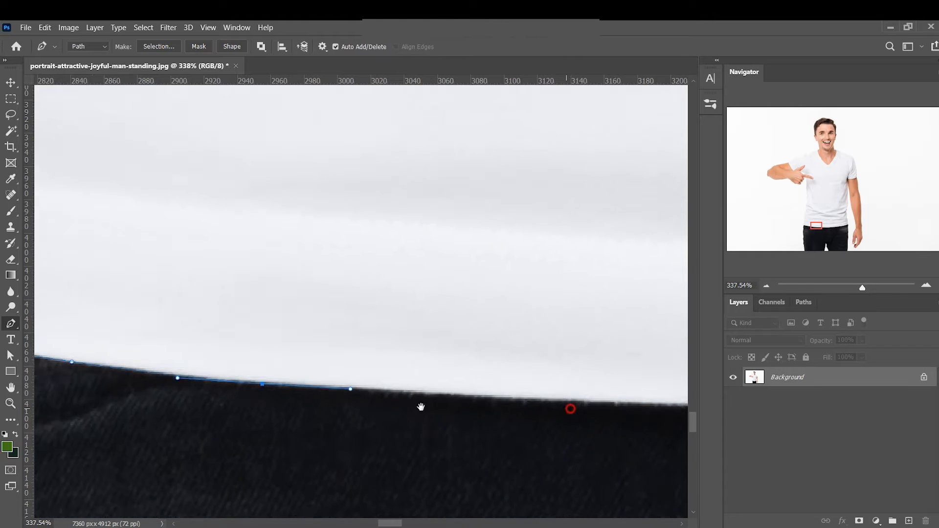
pyautogui.moveTo(418, 398); pyautogui.dragTo(491, 400)
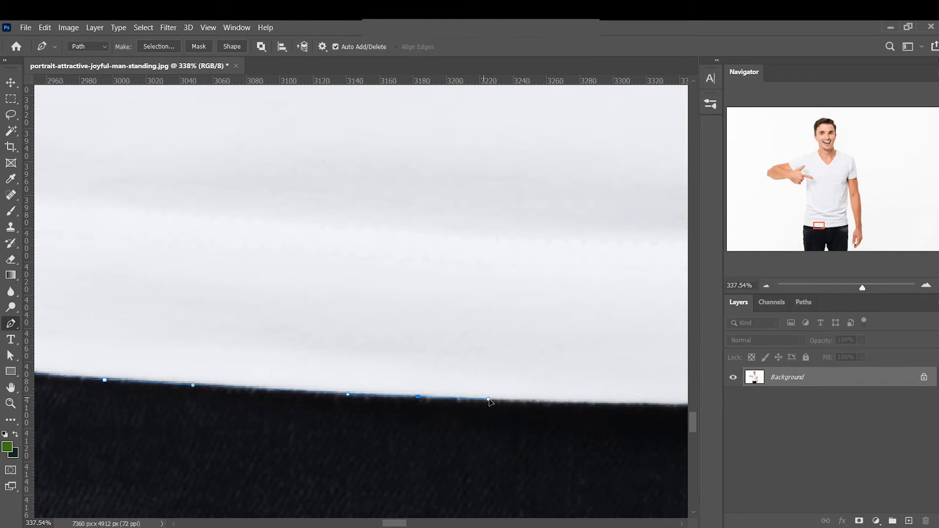
pyautogui.moveTo(590, 403); pyautogui.dragTo(292, 394)
# Trace the rest of the bottom hem from the centre to the jeans pocket below the hanging arm
pyautogui.moveTo(600, 419); pyautogui.dragTo(498, 399)
pyautogui.moveTo(562, 404); pyautogui.dragTo(267, 387)
pyautogui.moveTo(403, 387); pyautogui.dragTo(528, 379)
pyautogui.moveTo(621, 379); pyautogui.dragTo(322, 418)
pyautogui.moveTo(414, 397); pyautogui.dragTo(451, 390)
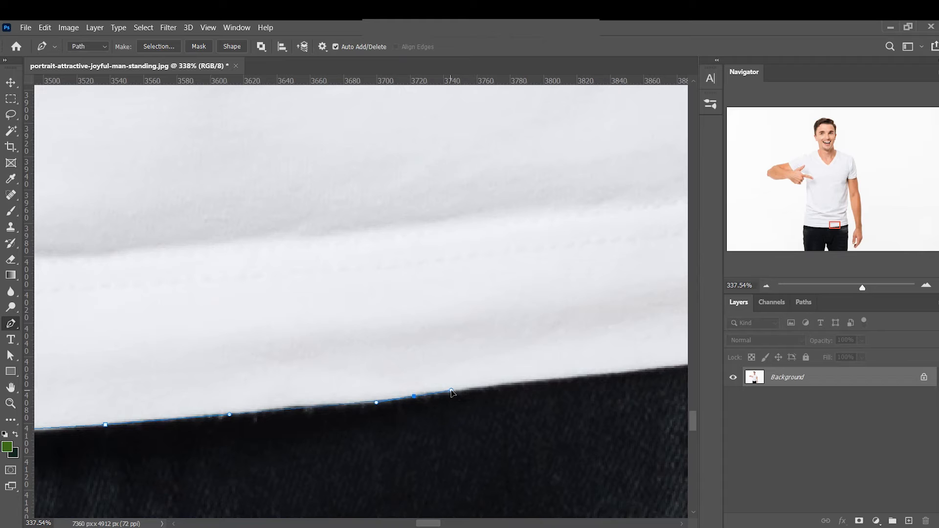
pyautogui.moveTo(602, 384); pyautogui.dragTo(459, 403)
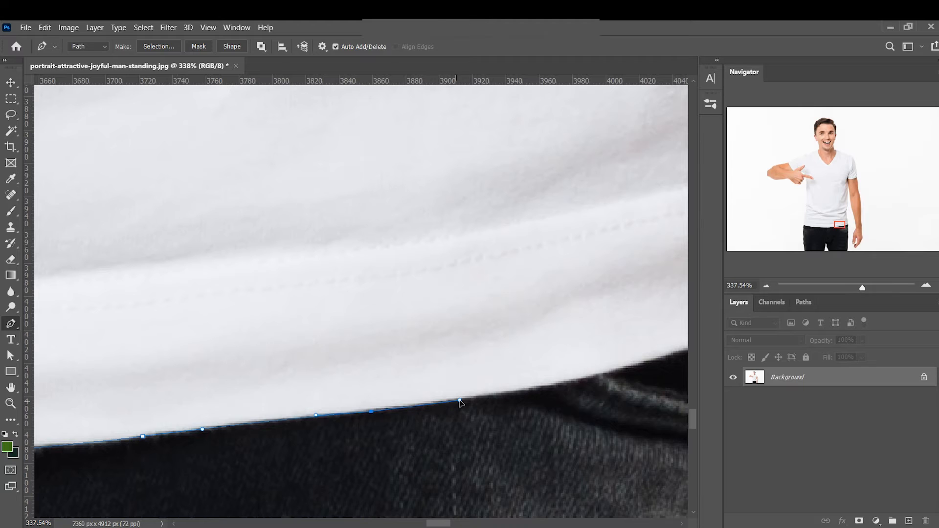
pyautogui.moveTo(535, 394); pyautogui.dragTo(295, 447)
pyautogui.moveTo(432, 408); pyautogui.dragTo(512, 385)
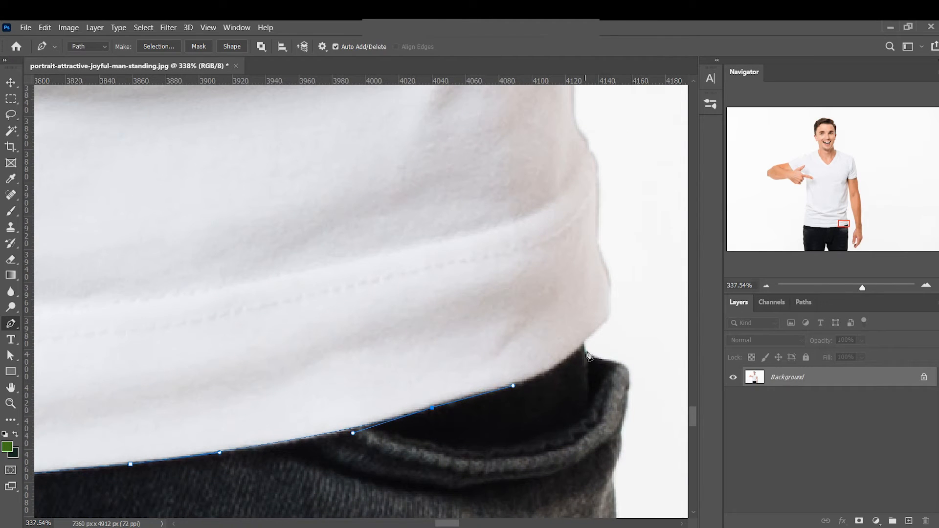
# Anchor the hem's far corner and turn the path upward just outside the shirt's side
pyautogui.moveTo(585, 343); pyautogui.dragTo(627, 305)
pyautogui.keyDown('alt'); pyautogui.click(585, 343); pyautogui.keyUp('alt')
pyautogui.click(636, 316)
pyautogui.click(650, 246)
pyautogui.moveTo(645, 244); pyautogui.dragTo(616, 246)
pyautogui.moveTo(616, 251); pyautogui.dragTo(446, 476)
# Extend the path up the gap between the torso and the hanging arm to the armpit
pyautogui.click(497, 205)
pyautogui.moveTo(509, 172); pyautogui.dragTo(477, 361)
pyautogui.moveTo(447, 216); pyautogui.dragTo(448, 213)
pyautogui.moveTo(451, 164); pyautogui.dragTo(444, 415)
pyautogui.click(421, 219)
pyautogui.moveTo(422, 177); pyautogui.dragTo(441, 332)
pyautogui.moveTo(437, 262); pyautogui.dragTo(425, 294)
pyautogui.click(436, 229)
# Trace the hanging arm's sleeve hem across to its outer edge
pyautogui.moveTo(528, 292); pyautogui.dragTo(402, 318)
pyautogui.moveTo(454, 302); pyautogui.dragTo(464, 296)
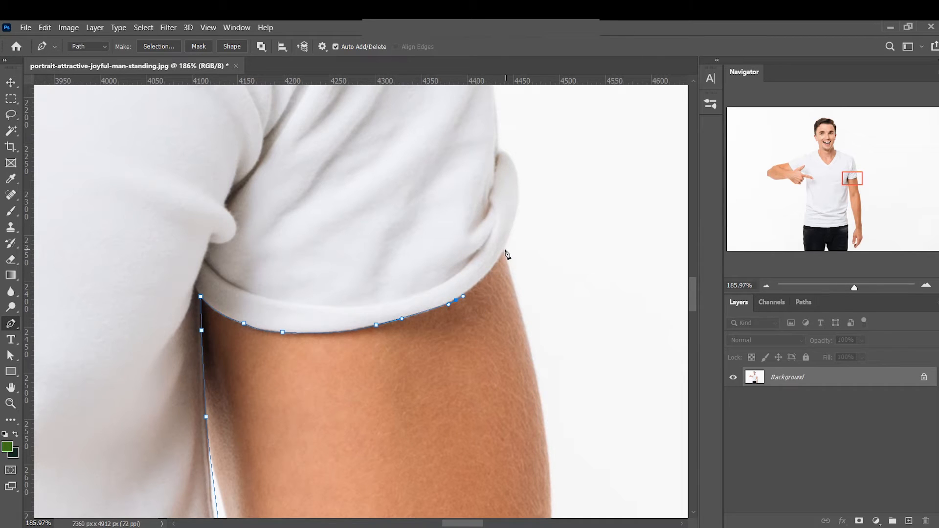
pyautogui.moveTo(505, 247); pyautogui.dragTo(529, 220)
# Run the path loosely outside the hanging arm's sleeve and shoulder up to the collar
pyautogui.click(553, 202)
pyautogui.moveTo(554, 169); pyautogui.dragTo(568, 416)
pyautogui.moveTo(565, 260); pyautogui.dragTo(538, 160)
pyautogui.moveTo(543, 193); pyautogui.dragTo(488, 173)
pyautogui.moveTo(319, 117); pyautogui.dragTo(310, 116)
pyautogui.moveTo(238, 106); pyautogui.dragTo(563, 332)
pyautogui.moveTo(460, 260); pyautogui.dragTo(337, 250)
pyautogui.moveTo(336, 250); pyautogui.dragTo(298, 255)
pyautogui.click(275, 280)
# Trace the V-neck edge from the hanging-arm side of the collar down toward the point of the V
pyautogui.moveTo(315, 323); pyautogui.dragTo(379, 296)
pyautogui.moveTo(371, 358); pyautogui.dragTo(439, 282)
pyautogui.moveTo(398, 392); pyautogui.dragTo(515, 258)
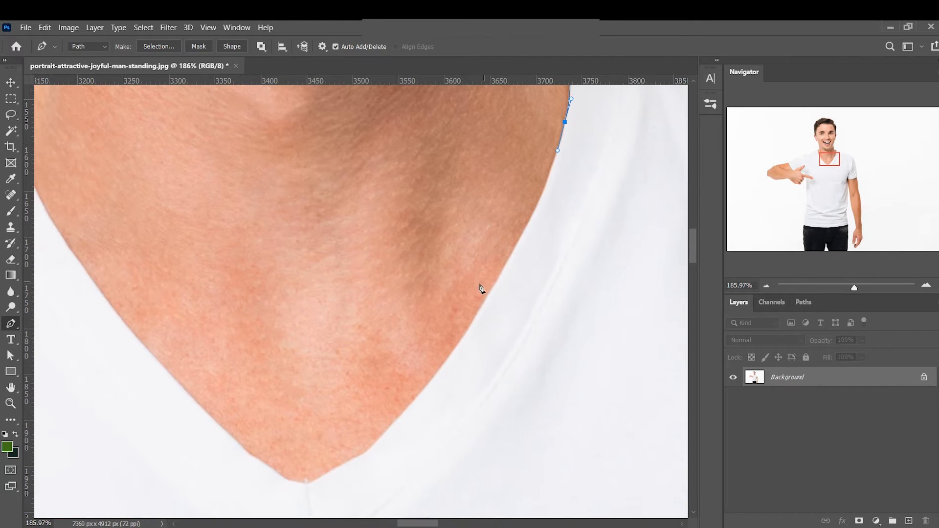
pyautogui.moveTo(478, 314); pyautogui.dragTo(439, 376)
pyautogui.hotkey('ctrl', 'z')
pyautogui.moveTo(536, 207); pyautogui.dragTo(523, 234)
pyautogui.moveTo(489, 337); pyautogui.dragTo(557, 278)
pyautogui.moveTo(502, 315); pyautogui.dragTo(471, 349)
pyautogui.moveTo(419, 390); pyautogui.dragTo(491, 344)
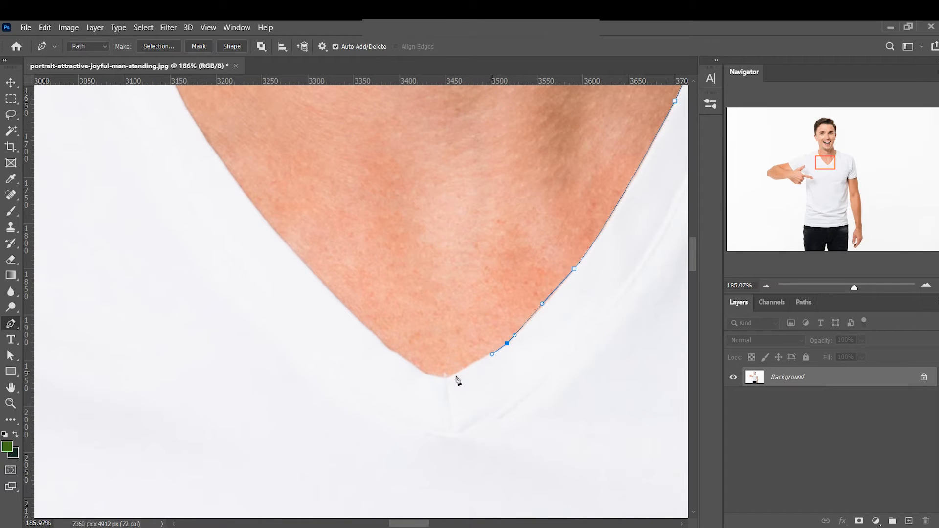
# Trace the V-neck's other edge back to the starting anchor to close the path, and convert it into a selection
pyautogui.moveTo(446, 378); pyautogui.dragTo(375, 334)
pyautogui.moveTo(290, 229); pyautogui.dragTo(317, 241)
pyautogui.moveTo(305, 202); pyautogui.dragTo(389, 356)
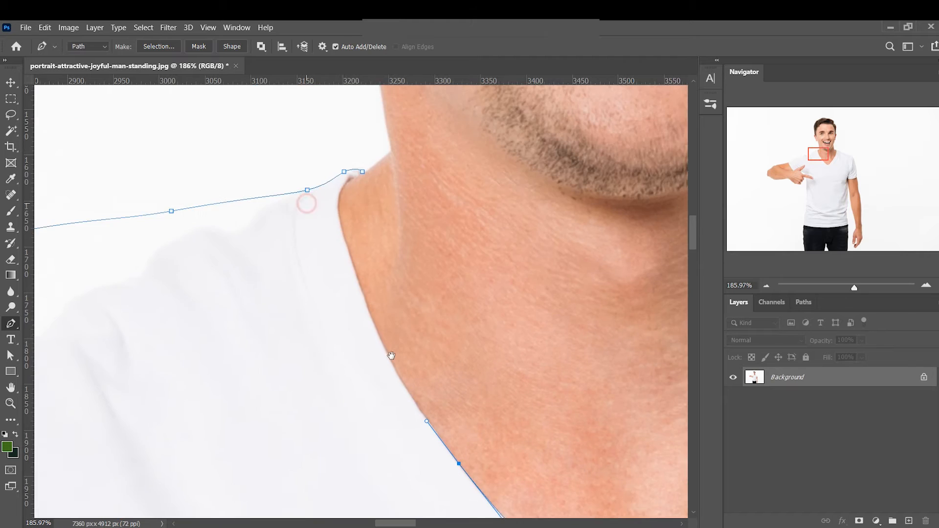
pyautogui.moveTo(389, 325); pyautogui.dragTo(374, 288)
pyautogui.moveTo(366, 237); pyautogui.dragTo(368, 229)
pyautogui.click(390, 210)
pyautogui.moveTo(473, 248); pyautogui.dragTo(361, 275)
pyautogui.hotkey('ctrl', 'Return')
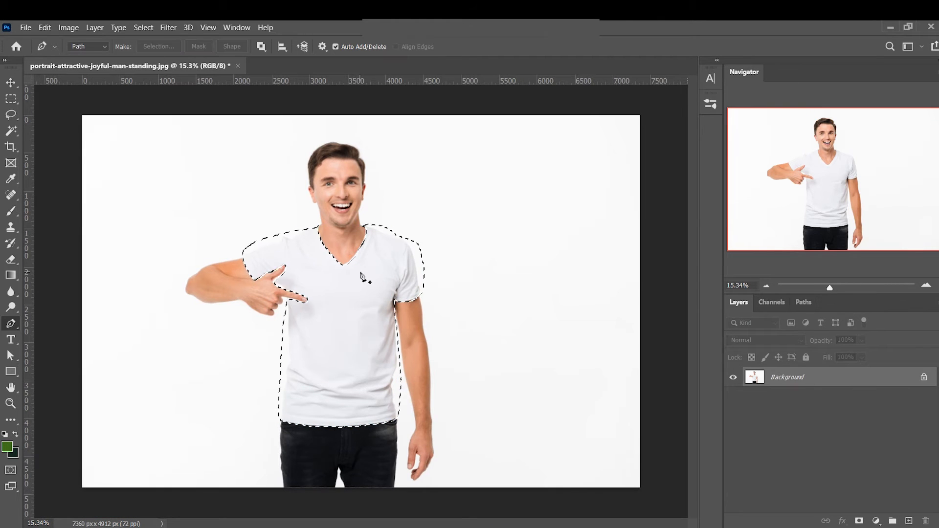
# Try to subtract the background above the shoulder from the selection using the Magic Wand with a tolerance of 10
pyautogui.press('w')
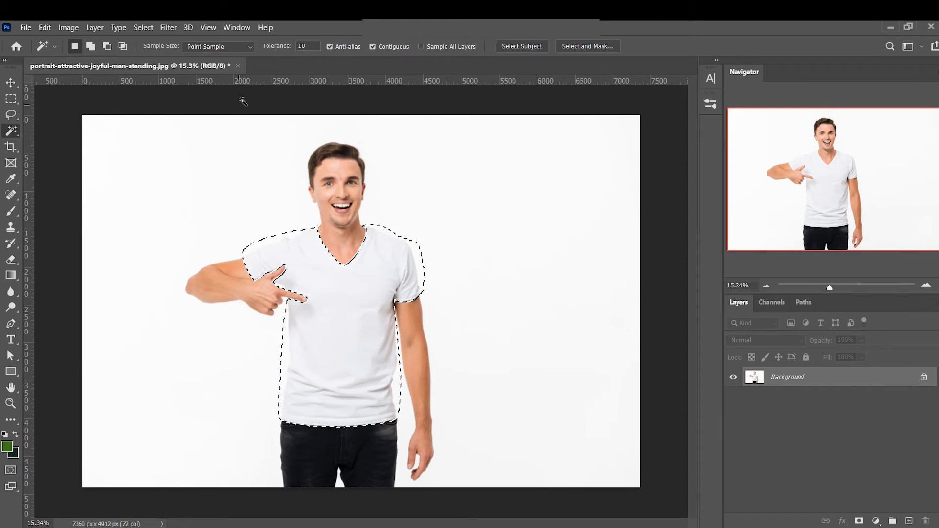
pyautogui.click(307, 46)
pyautogui.press('Return')
pyautogui.keyDown('alt'); pyautogui.click(261, 238); pyautogui.keyUp('alt')
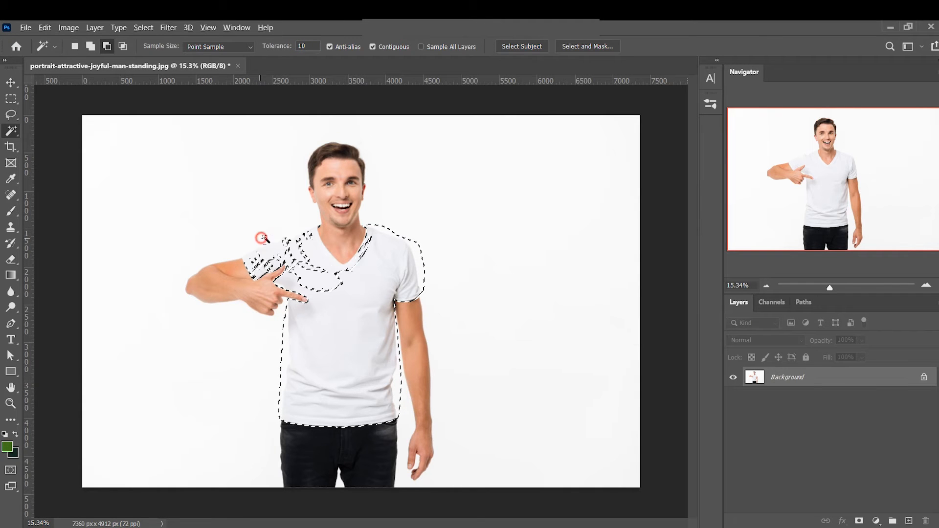
pyautogui.hotkey('ctrl', 'z')
# Try to subtract the background above the shoulder using the Magic Wand with a tolerance of 5
pyautogui.click(301, 46)
pyautogui.write('5')
pyautogui.press('Return')
pyautogui.keyDown('alt'); pyautogui.click(272, 238); pyautogui.keyUp('alt')
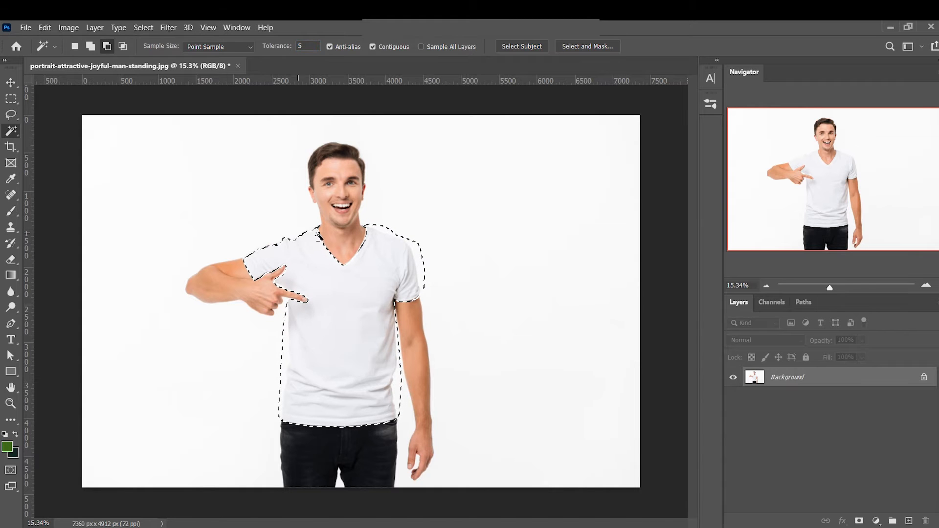
pyautogui.moveTo(273, 238); pyautogui.dragTo(341, 245)
pyautogui.hotkey('ctrl', 'z')
# Set the Magic Wand tolerance to 2 and subtract the background above both shoulders from the selection
pyautogui.click(307, 46)
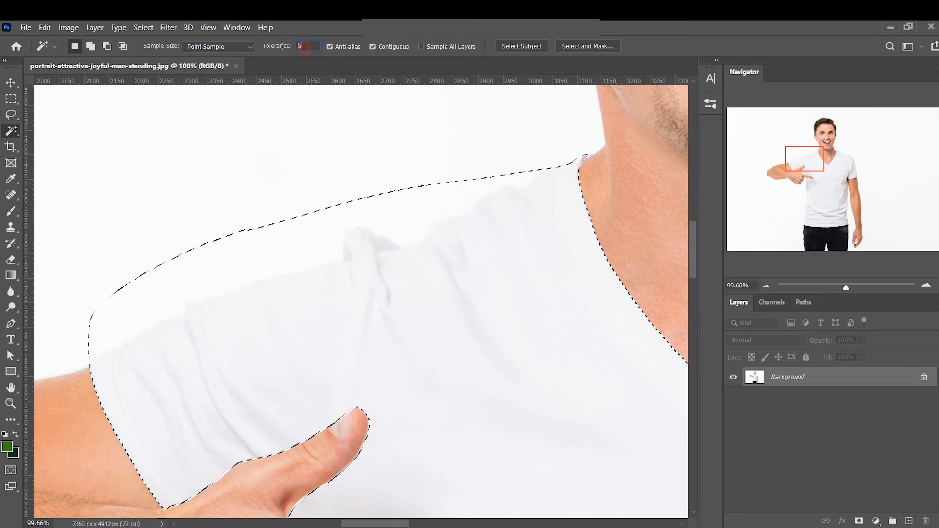
pyautogui.write('2')
pyautogui.keyDown('alt'); pyautogui.click(272, 245); pyautogui.keyUp('alt')
pyautogui.moveTo(379, 377); pyautogui.dragTo(366, 374)
pyautogui.moveTo(446, 377); pyautogui.dragTo(254, 362)
pyautogui.moveTo(464, 347); pyautogui.dragTo(192, 355)
pyautogui.keyDown('alt'); pyautogui.click(460, 242); pyautogui.keyUp('alt')
# Subtract the background strip along the torso's side below the pointing hand from the selection
pyautogui.moveTo(477, 383)
pyautogui.mouseDown()
pyautogui.moveTo(459, 289)
pyautogui.moveTo(464, 219)
pyautogui.moveTo(453, 195)
pyautogui.mouseUp()
pyautogui.moveTo(343, 427); pyautogui.dragTo(430, 153)
pyautogui.moveTo(243, 349); pyautogui.dragTo(507, 377)
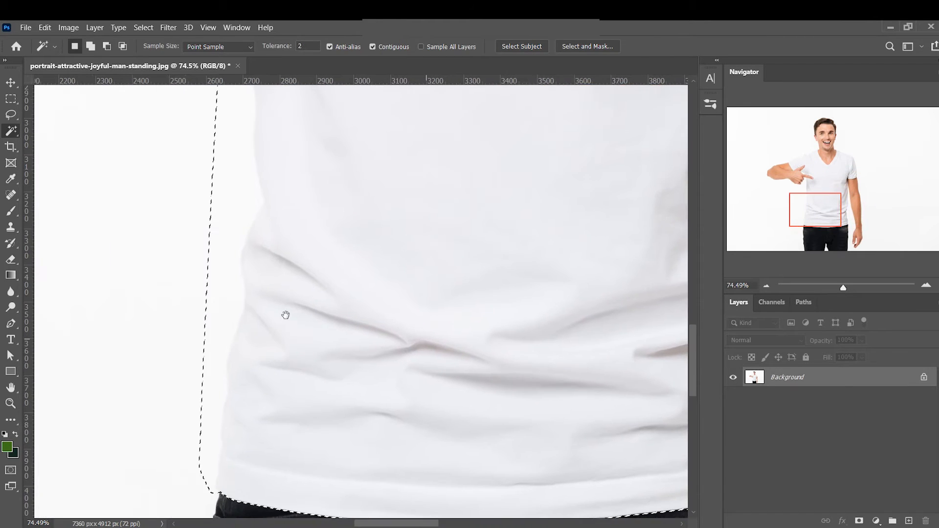
pyautogui.keyDown('alt'); pyautogui.click(222, 262); pyautogui.keyUp('alt')
pyautogui.scroll(8, 296, 362)
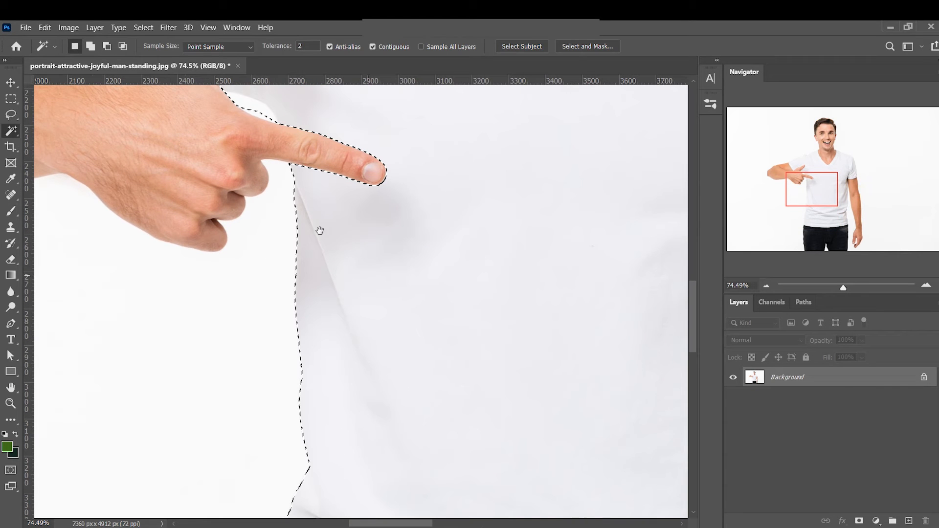
pyautogui.scroll(-5, 447, 252)
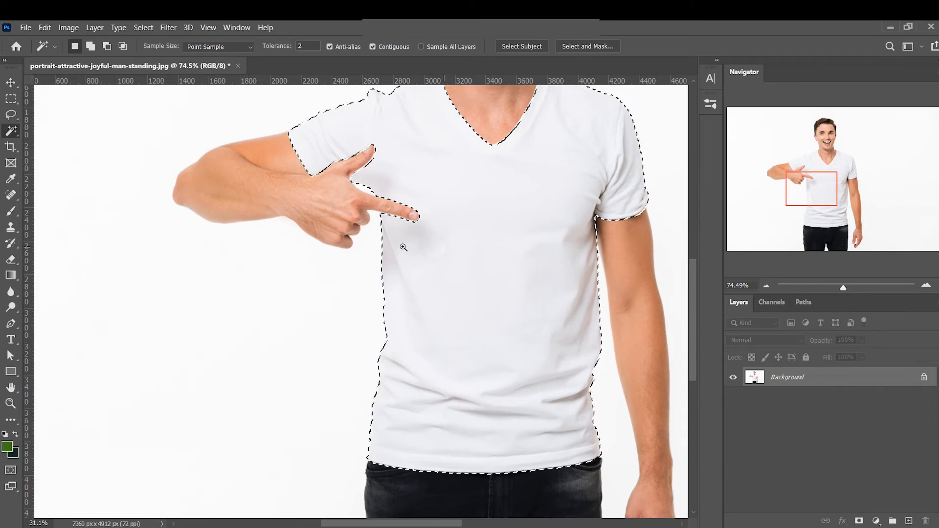
# Subtract the white gap between the hand and shirt with the Magic Wand, and remove the leftover edge fragments with the Lasso
pyautogui.scroll(10, 347, 178)
pyautogui.keyDown('alt'); pyautogui.click(451, 280); pyautogui.keyUp('alt')
pyautogui.press('l')
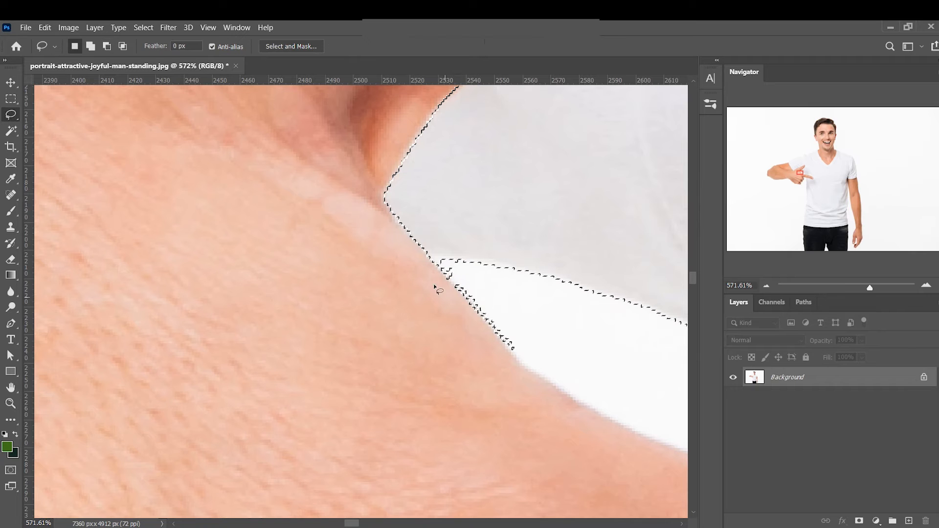
pyautogui.moveTo(423, 266)
pyautogui.mouseDown()
pyautogui.moveTo(518, 403)
pyautogui.moveTo(239, 262)
pyautogui.mouseUp()
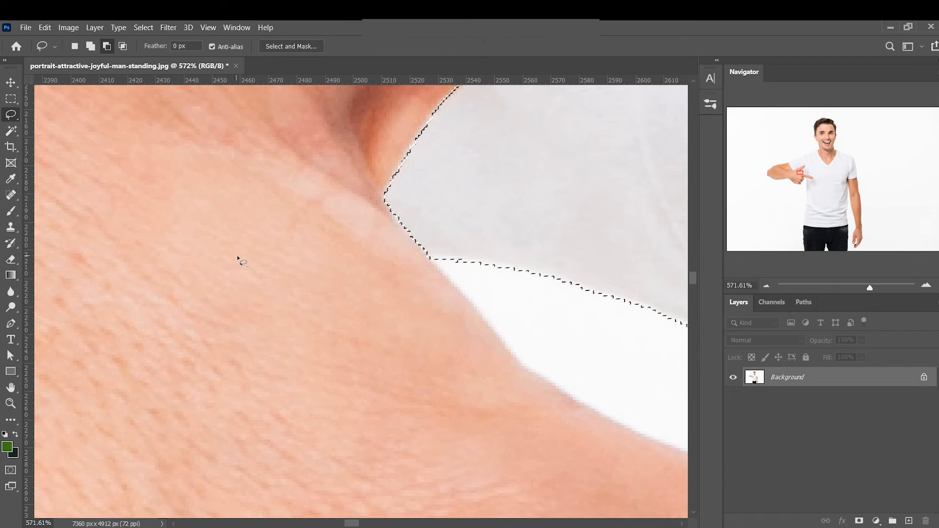
pyautogui.scroll(-15, 426, 322)
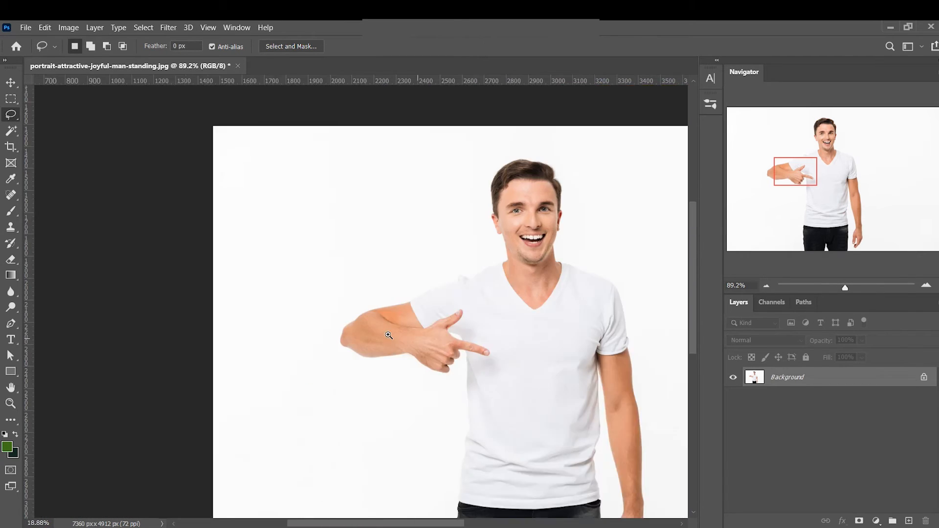
# Feather the T-shirt selection with a radius of 0.5 pixels
pyautogui.press('v')
pyautogui.scroll(2, 404, 331)
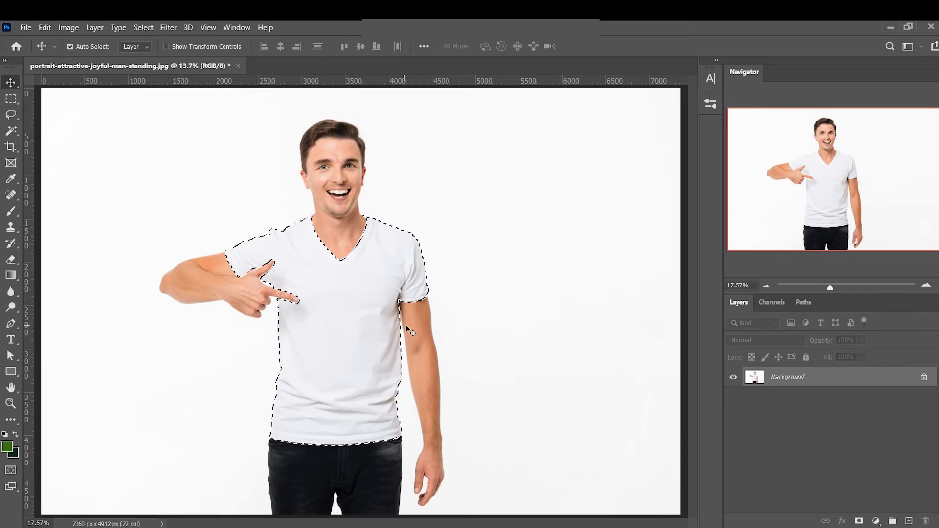
pyautogui.hotkey('shift', 'F6')
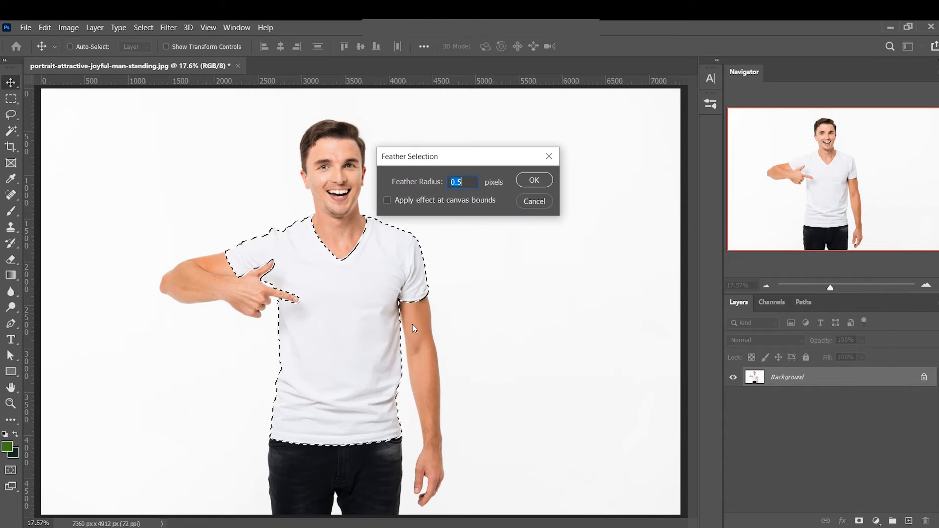
pyautogui.press('Return')
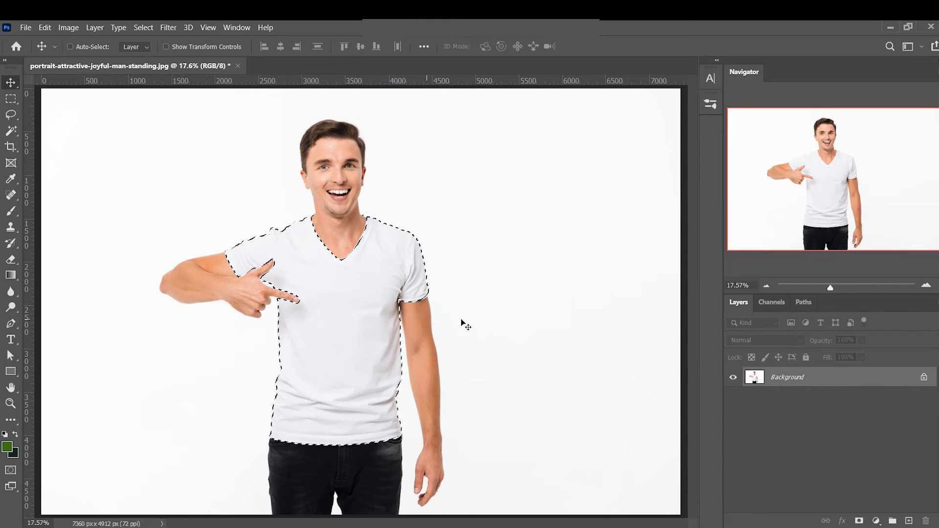
# Create a layer group named "White to black" masked with the T-shirt selection, and view its mask on the canvas
pyautogui.click(893, 520)
pyautogui.click(859, 521)
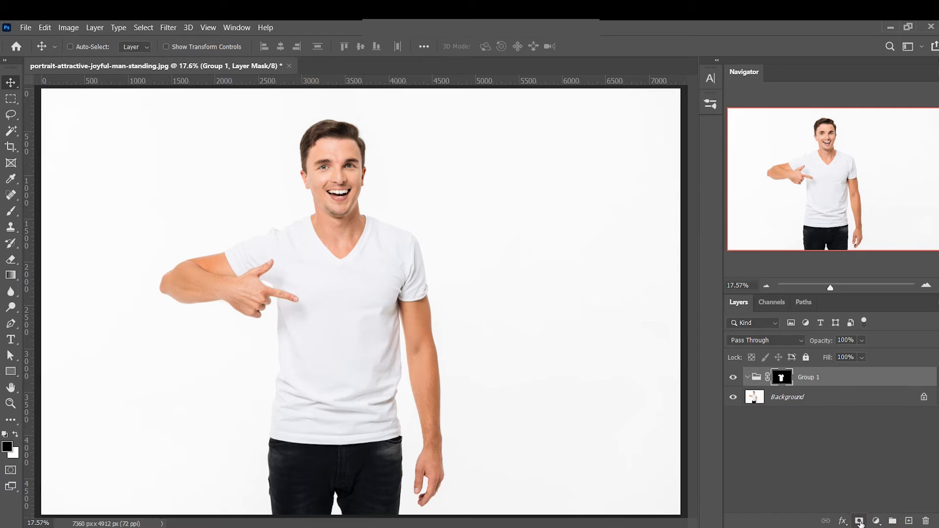
pyautogui.doubleClick(808, 377)
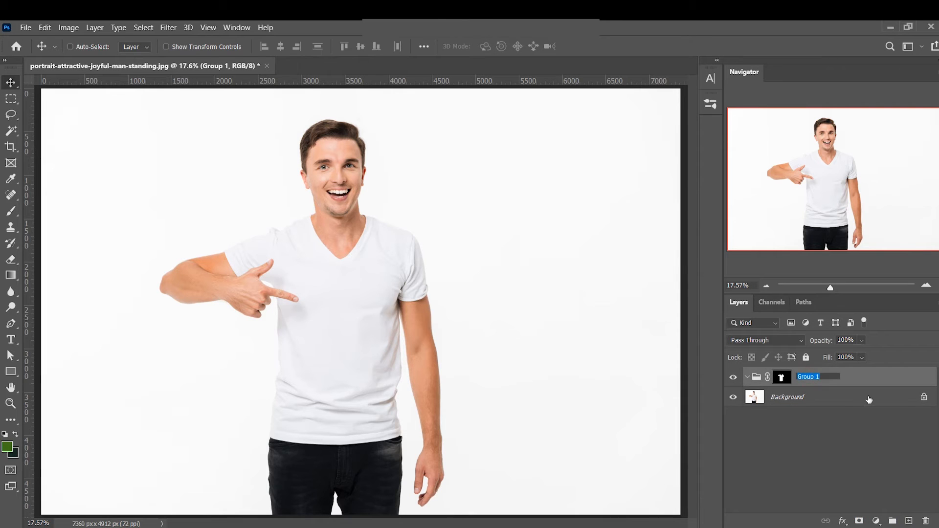
pyautogui.write('Black to white')
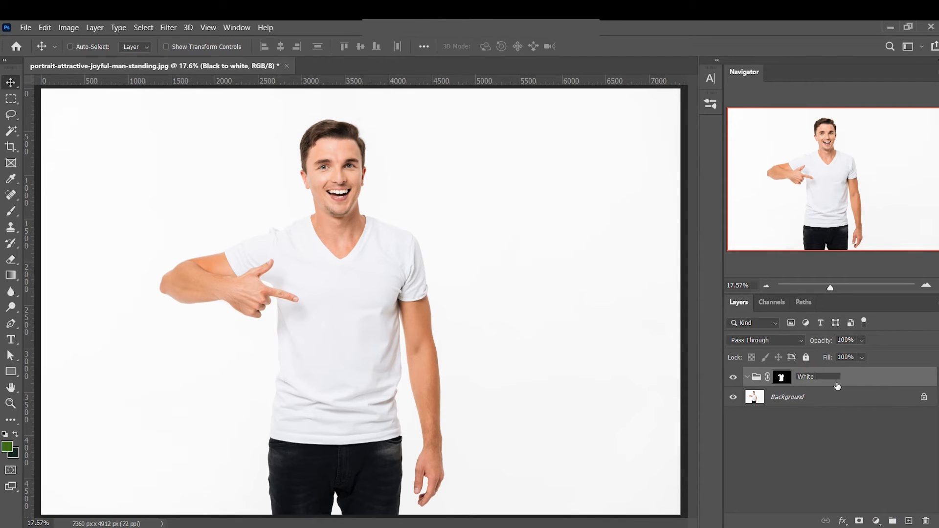
pyautogui.press('Return')
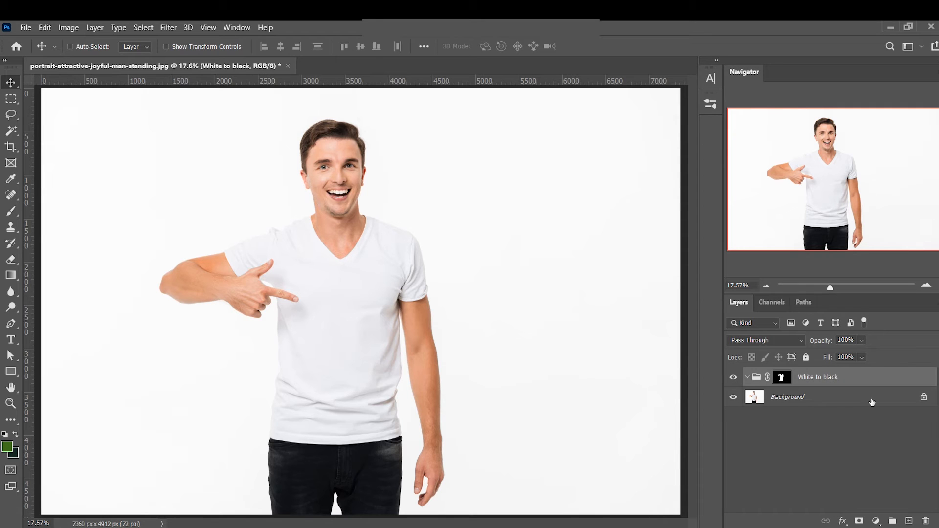
pyautogui.click(873, 439)
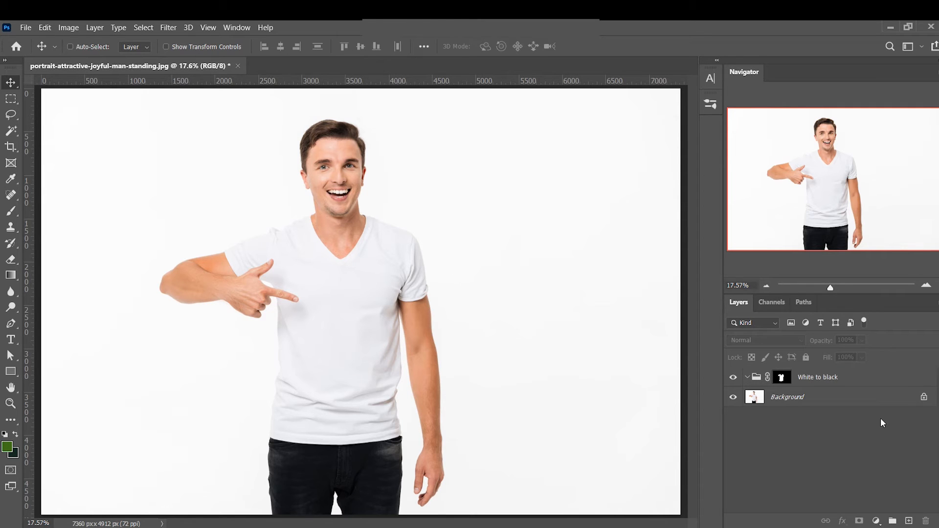
pyautogui.keyDown('alt'); pyautogui.click(783, 379); pyautogui.keyUp('alt')
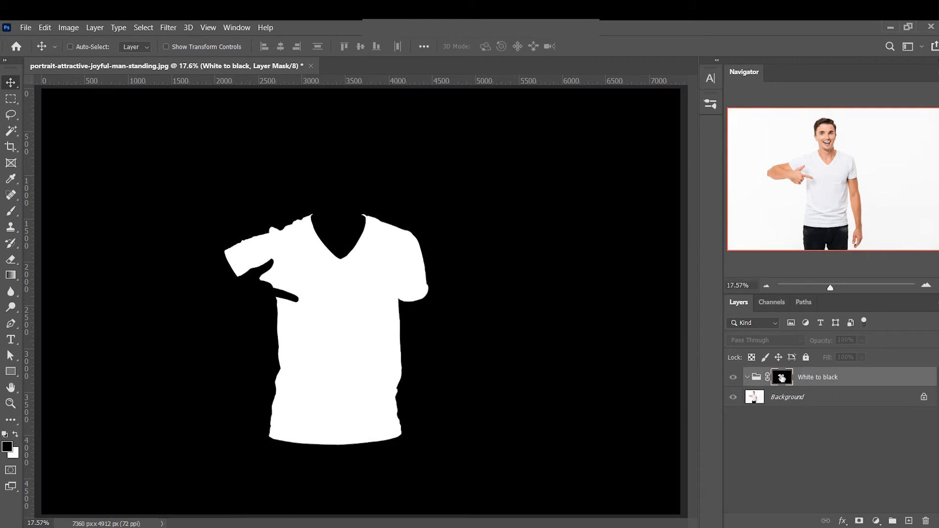
pyautogui.keyDown('alt'); pyautogui.click(782, 378); pyautogui.keyUp('alt')
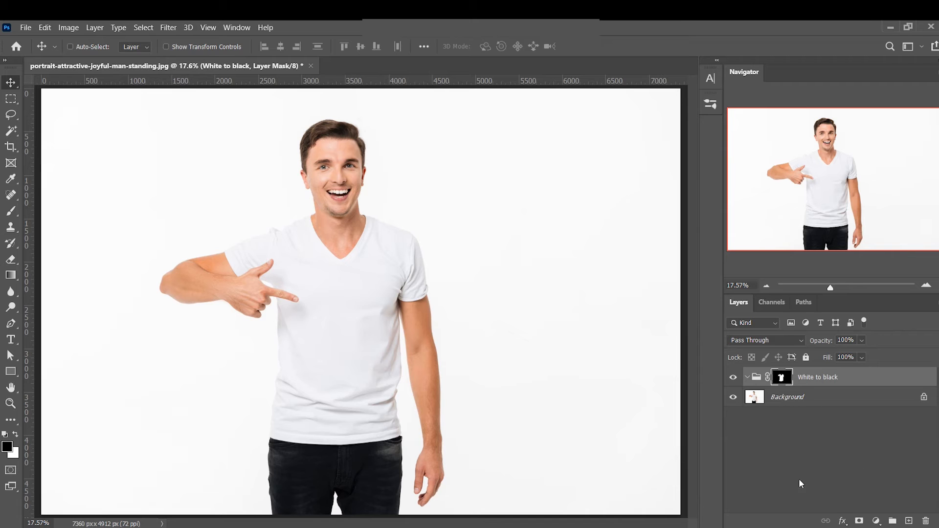
# Duplicate the Background layer, convert the copy to a smart object, and place it inside the White to black group
pyautogui.click(814, 398)
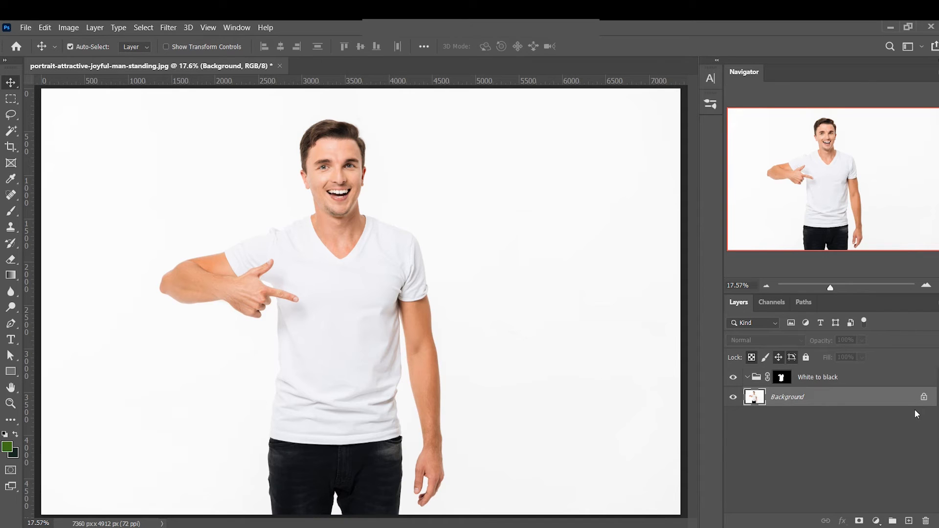
pyautogui.hotkey('ctrl', 'j')
pyautogui.rightClick(842, 392)
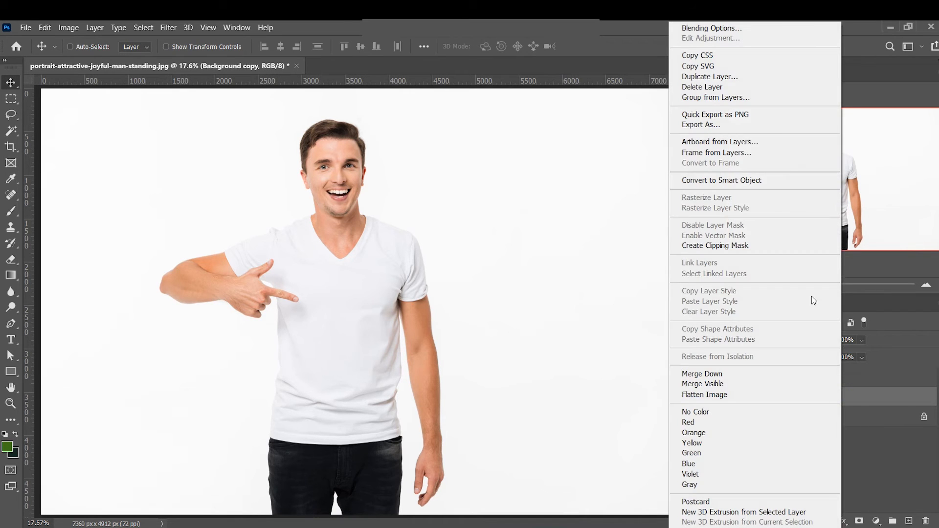
pyautogui.click(752, 181)
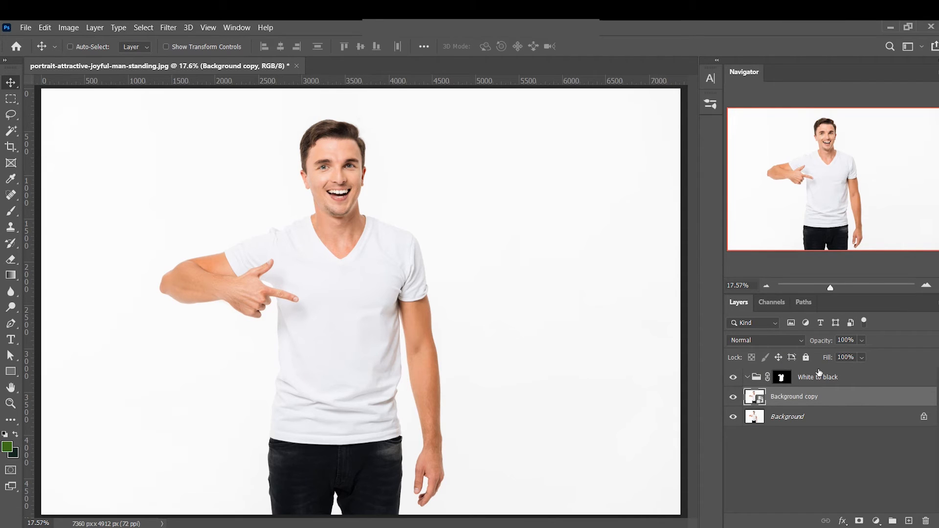
pyautogui.hotkey('ctrl', ']')
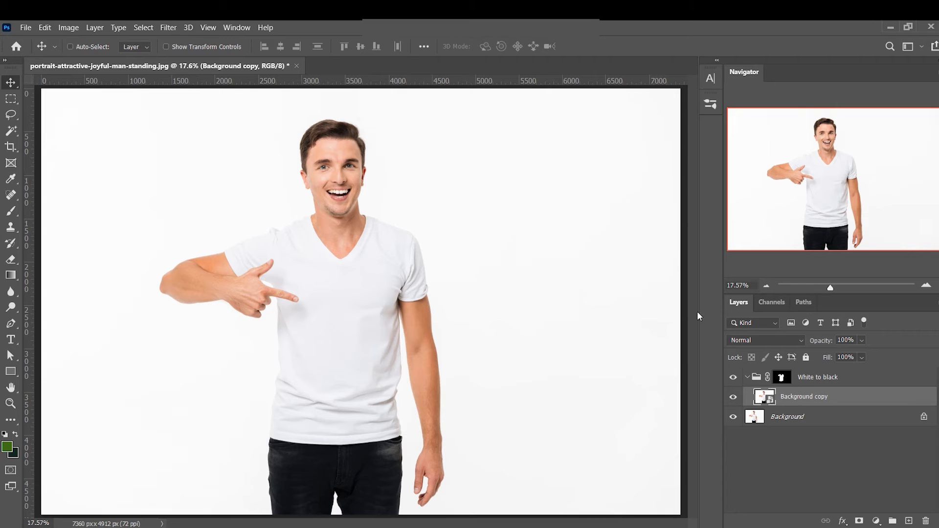
# Apply a Camera Raw Filter to the Background copy with Exposure -2.00 and Highlights -32, and adjust its Detail settings
pyautogui.click(167, 28)
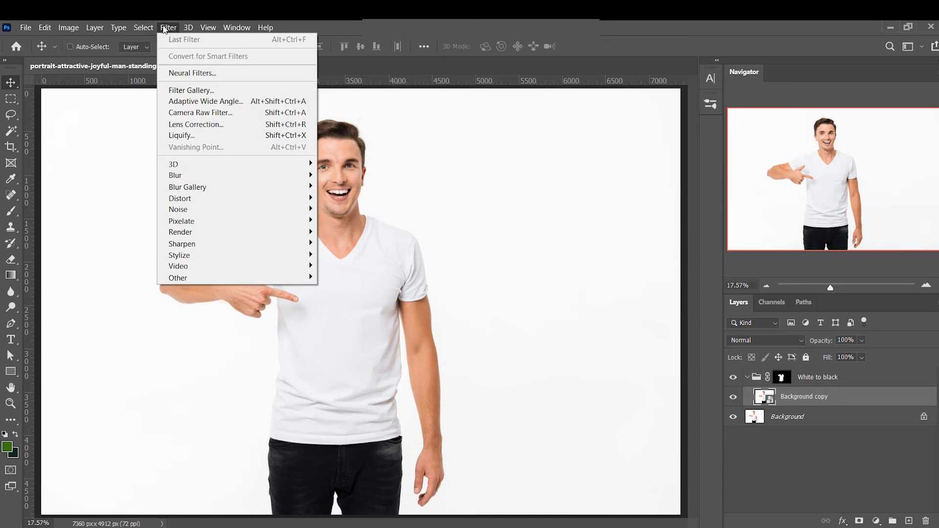
pyautogui.click(191, 113)
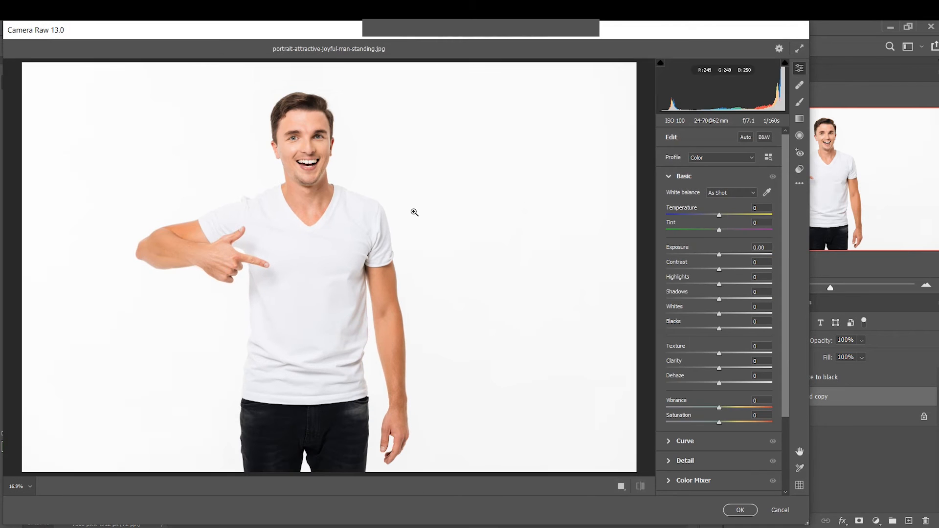
pyautogui.moveTo(719, 255); pyautogui.dragTo(697, 255)
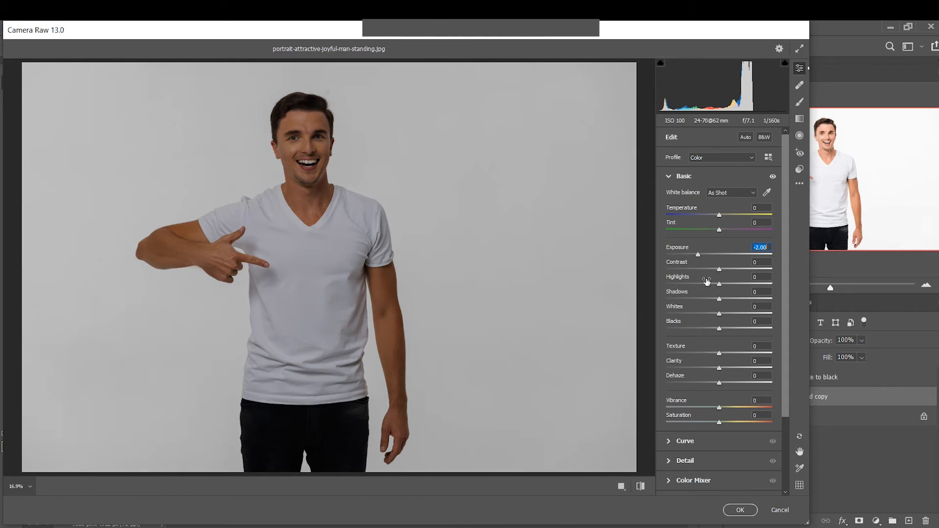
pyautogui.moveTo(718, 285); pyautogui.dragTo(702, 289)
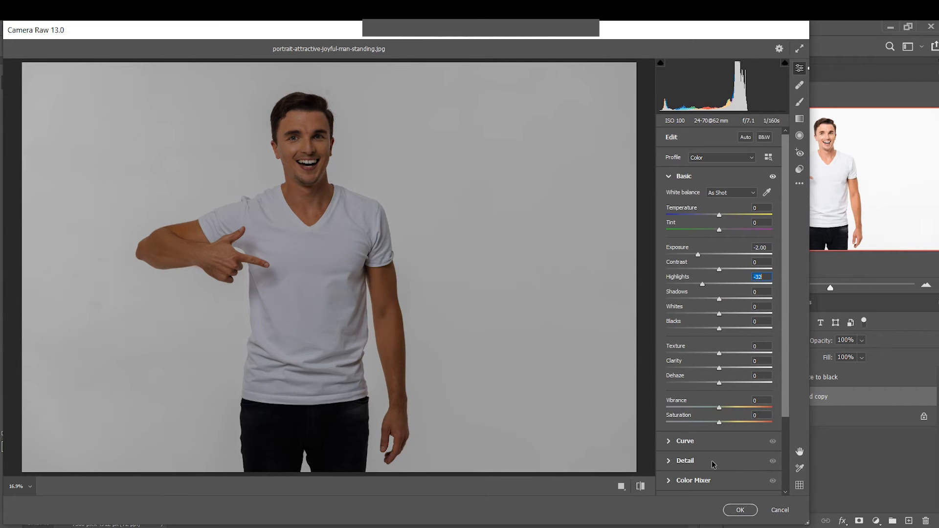
pyautogui.scroll(-1, 713, 464)
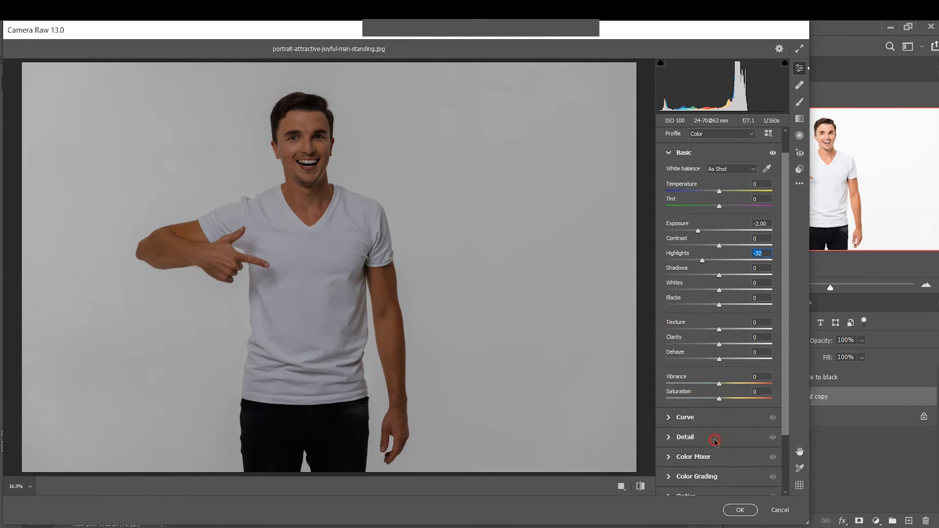
pyautogui.click(714, 441)
pyautogui.moveTo(679, 260); pyautogui.dragTo(675, 278)
pyautogui.click(742, 511)
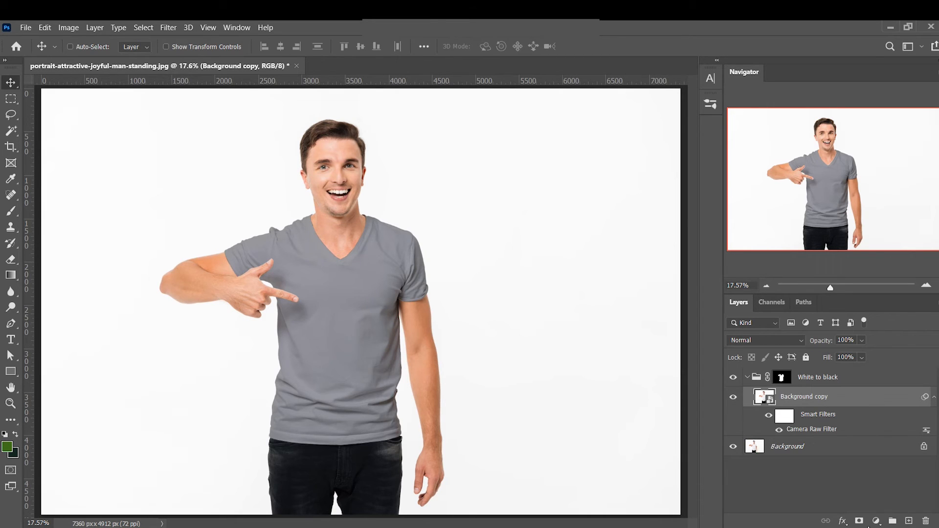
# Add a Vibrance adjustment layer above the Background copy with Saturation set to -100
pyautogui.click(876, 521)
pyautogui.click(877, 397)
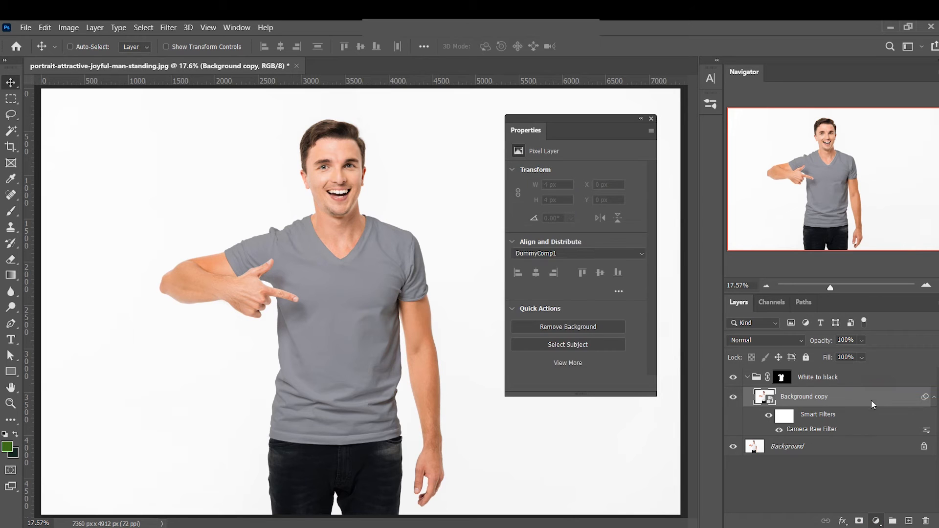
pyautogui.moveTo(575, 208); pyautogui.dragTo(495, 209)
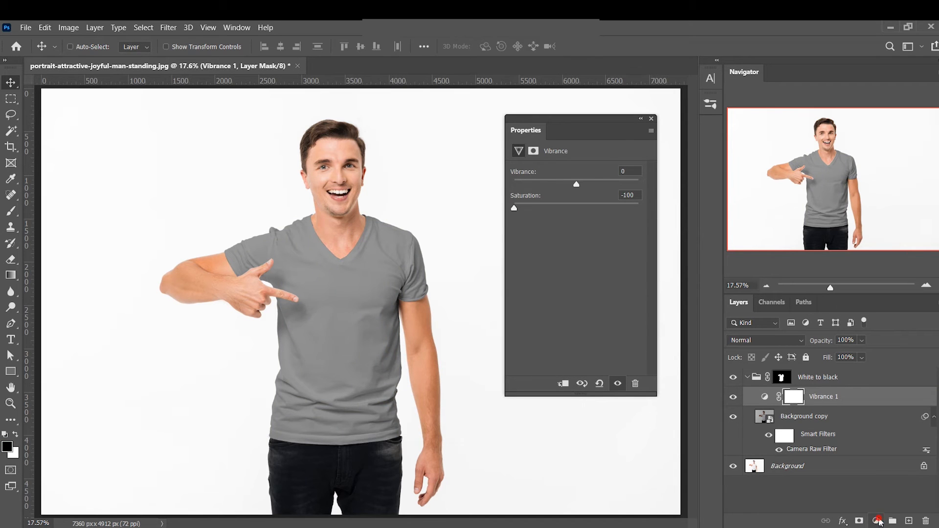
# Add a Brightness/Contrast adjustment layer above the Vibrance layer with Brightness set to -150
pyautogui.click(876, 521)
pyautogui.click(869, 344)
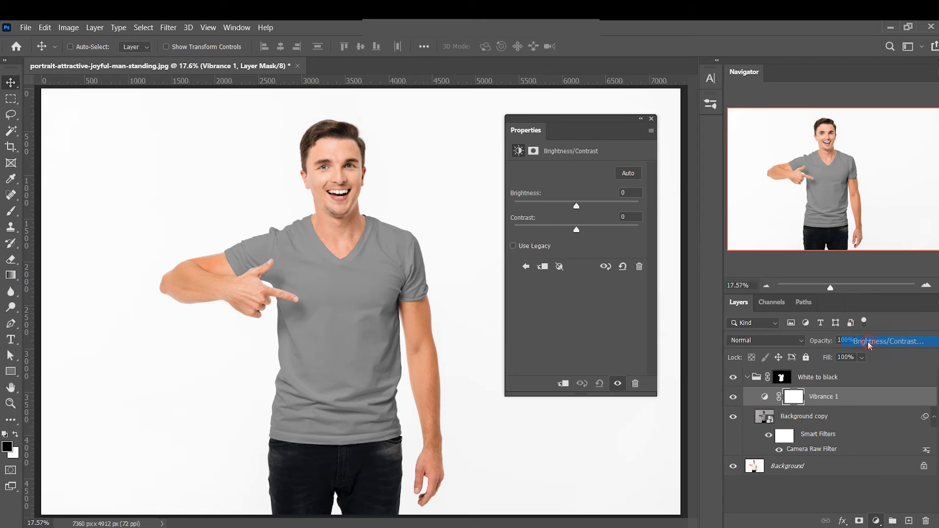
pyautogui.moveTo(575, 208); pyautogui.dragTo(493, 204)
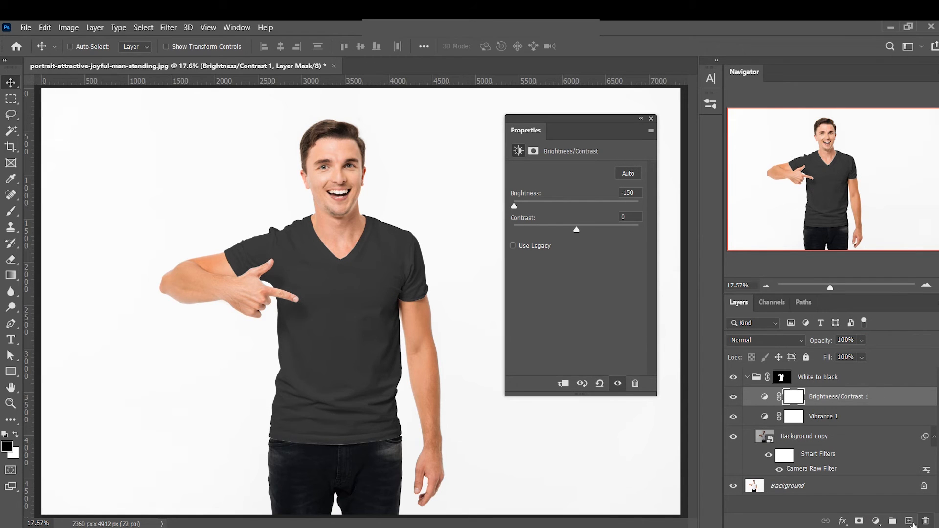
# Add a Curves adjustment layer that darkens the shirt by lowering an RGB point at input 188 to output 144
pyautogui.click(876, 520)
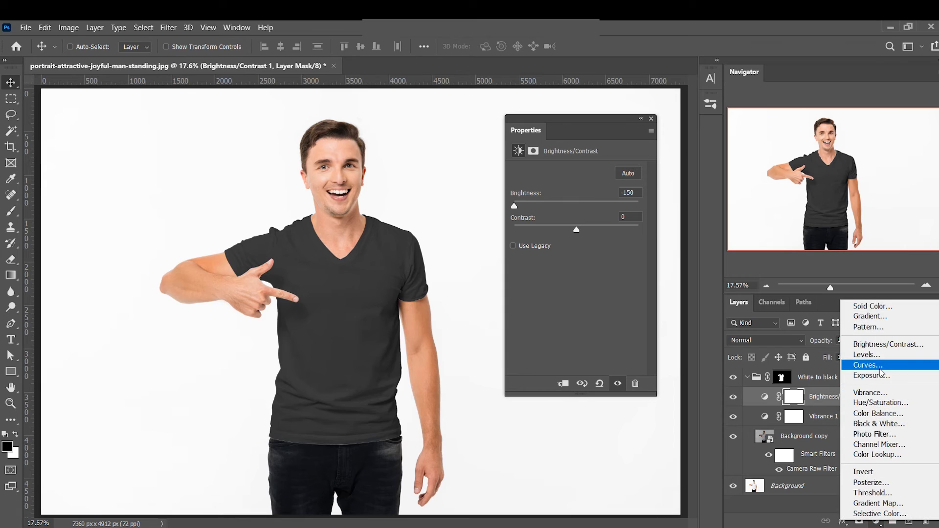
pyautogui.click(869, 365)
pyautogui.moveTo(612, 224); pyautogui.dragTo(611, 243)
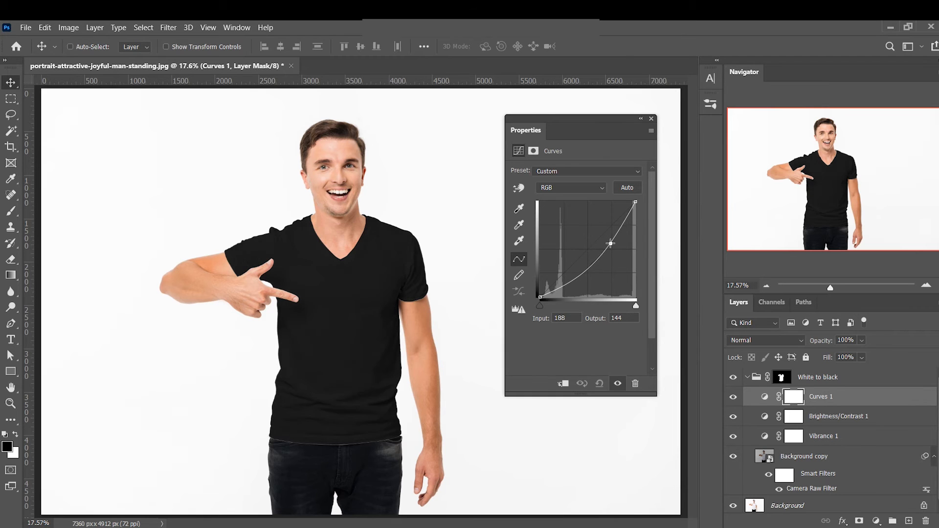
pyautogui.click(653, 119)
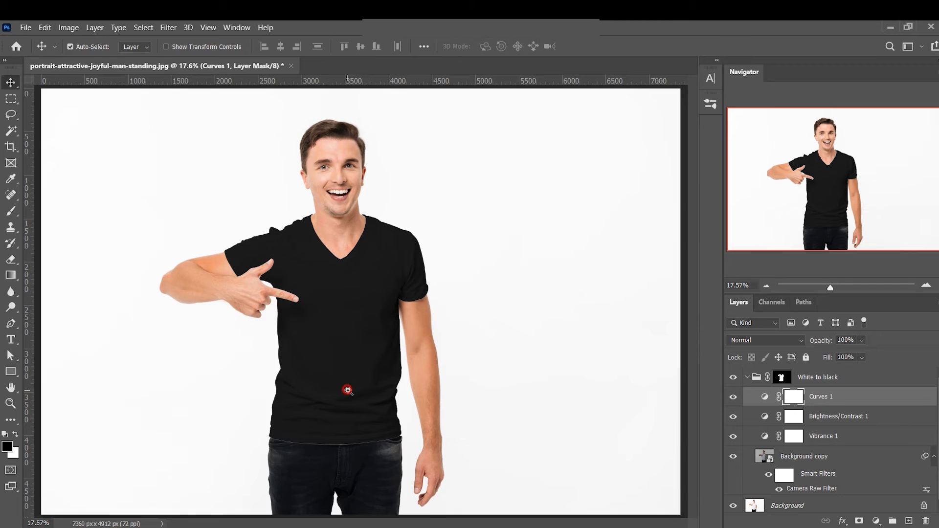
# Examine the darkened T-shirt's folds and edges up close, including the hem along the jeans
pyautogui.moveTo(346, 390); pyautogui.dragTo(395, 389)
pyautogui.moveTo(415, 238); pyautogui.dragTo(436, 395)
pyautogui.moveTo(269, 325); pyautogui.dragTo(354, 419)
pyautogui.moveTo(346, 381); pyautogui.dragTo(349, 171)
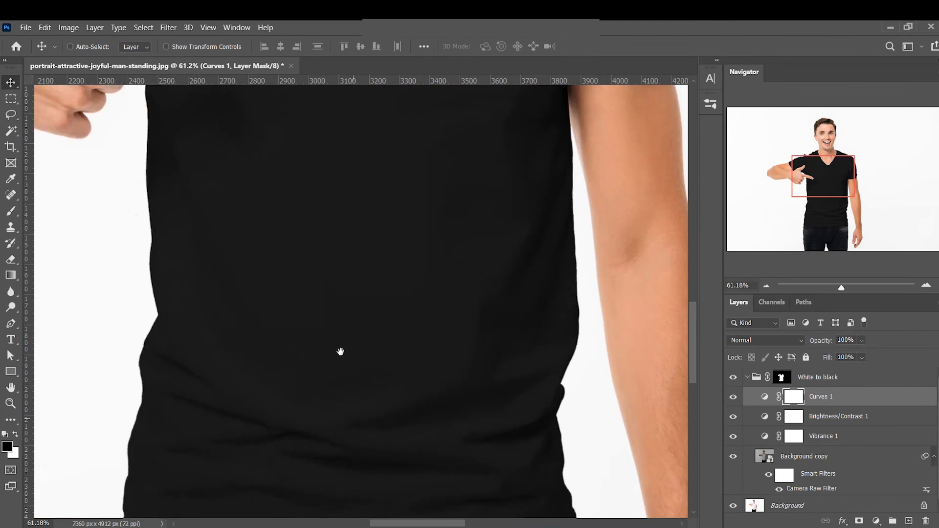
pyautogui.moveTo(341, 352); pyautogui.dragTo(365, 216)
pyautogui.moveTo(297, 351); pyautogui.dragTo(369, 359)
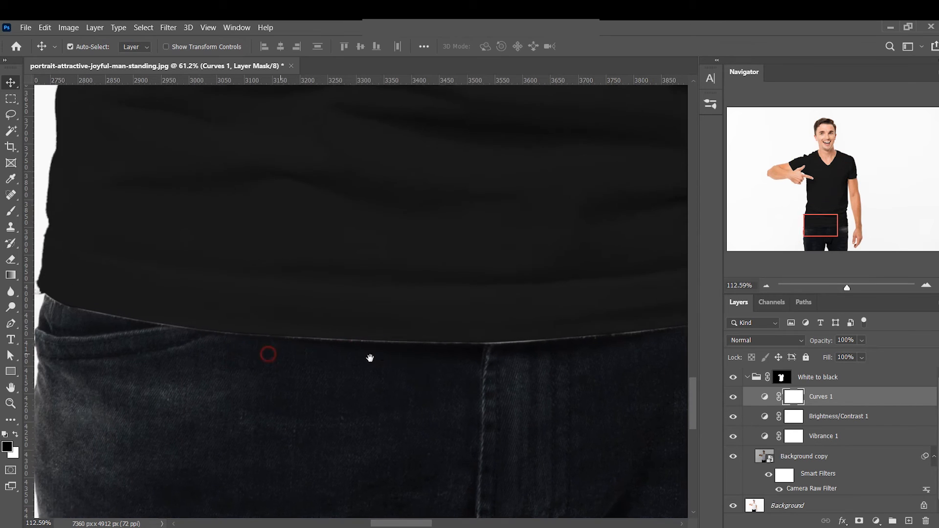
pyautogui.moveTo(455, 369); pyautogui.dragTo(406, 370)
pyautogui.moveTo(505, 343); pyautogui.dragTo(354, 414)
pyautogui.moveTo(403, 207); pyautogui.dragTo(388, 331)
pyautogui.moveTo(496, 232); pyautogui.dragTo(422, 316)
pyautogui.moveTo(335, 289); pyautogui.dragTo(384, 274)
pyautogui.moveTo(319, 352); pyautogui.dragTo(340, 208)
pyautogui.moveTo(402, 277); pyautogui.dragTo(342, 283)
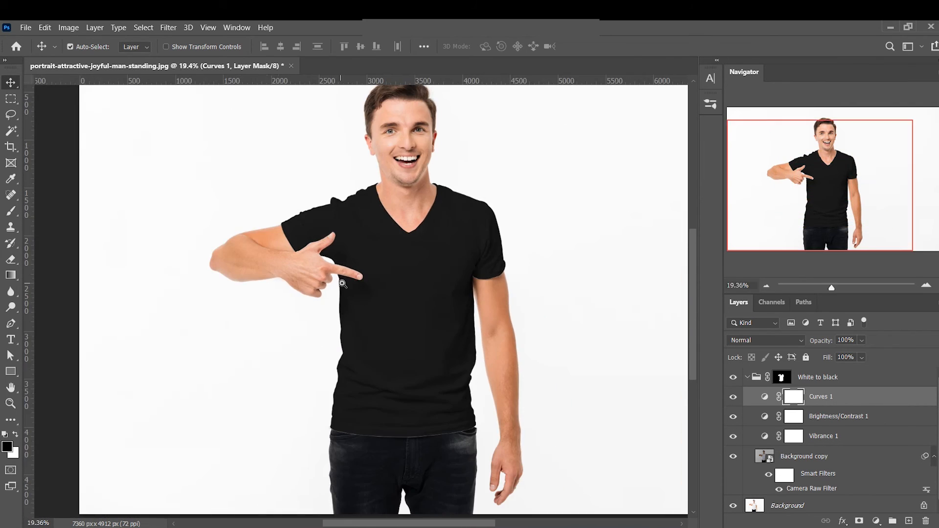
# Collapse and hide the White to black group, and select the Background layer
pyautogui.click(748, 378)
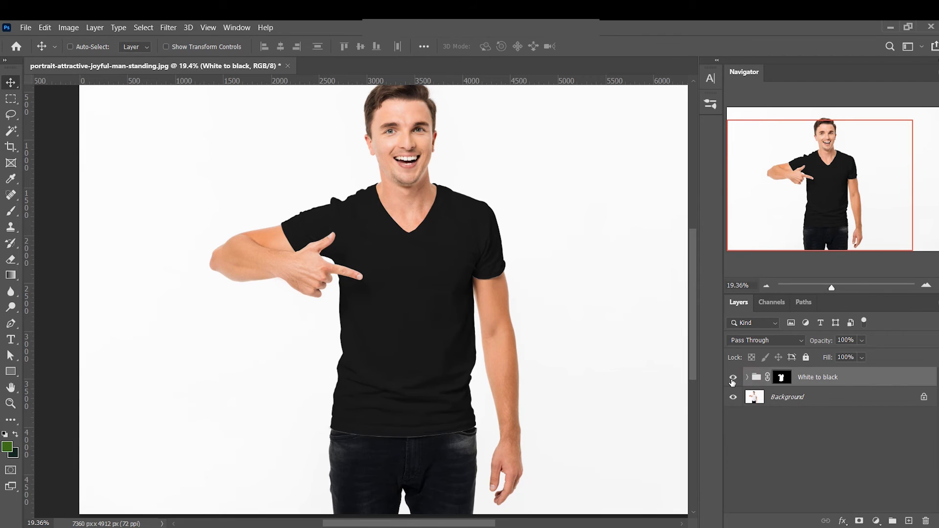
pyautogui.click(732, 378)
pyautogui.click(795, 397)
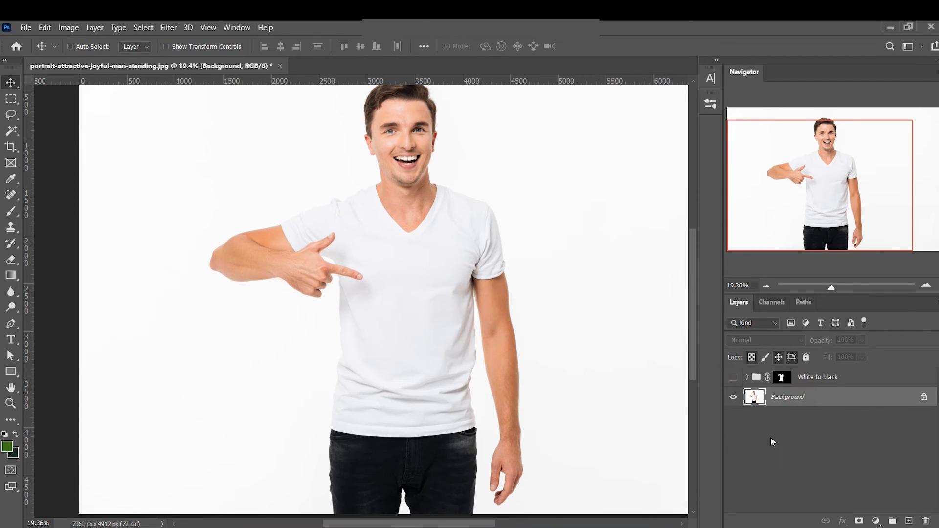
# Create an inverted Color Range selection by sampling the shaded side of the T-shirt below the sleeve
pyautogui.press('l')
pyautogui.rightClick(416, 261)
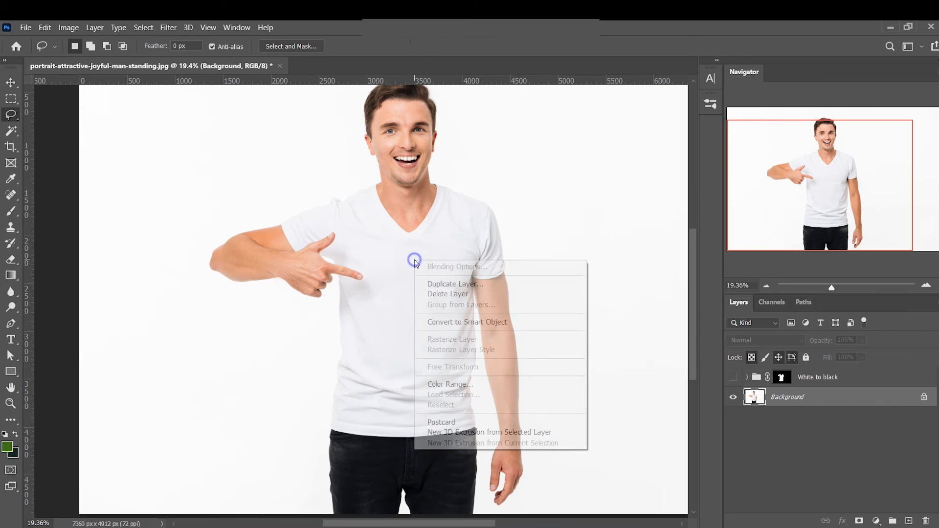
pyautogui.click(466, 384)
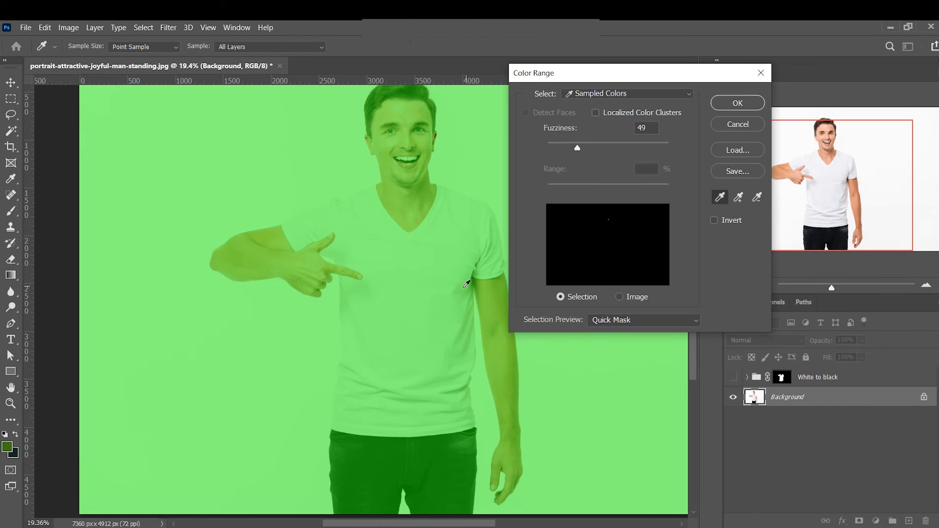
pyautogui.click(460, 290)
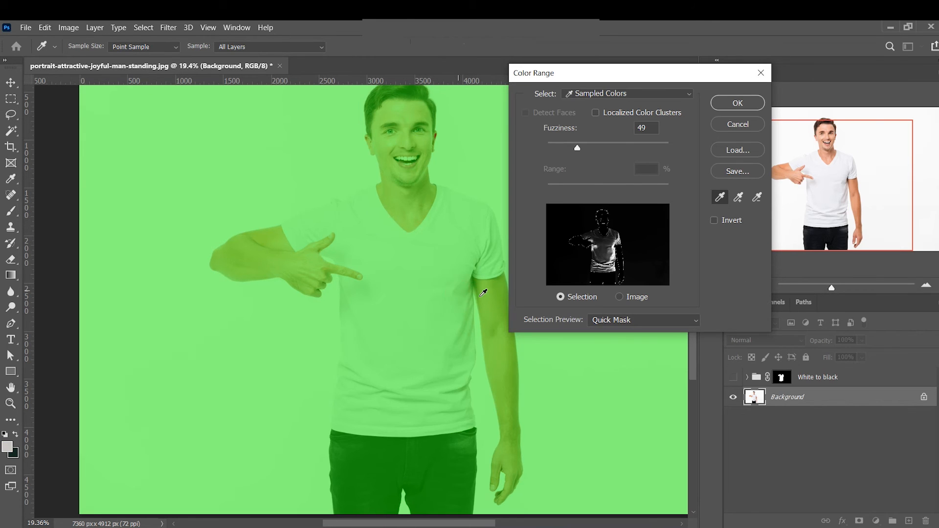
pyautogui.click(715, 221)
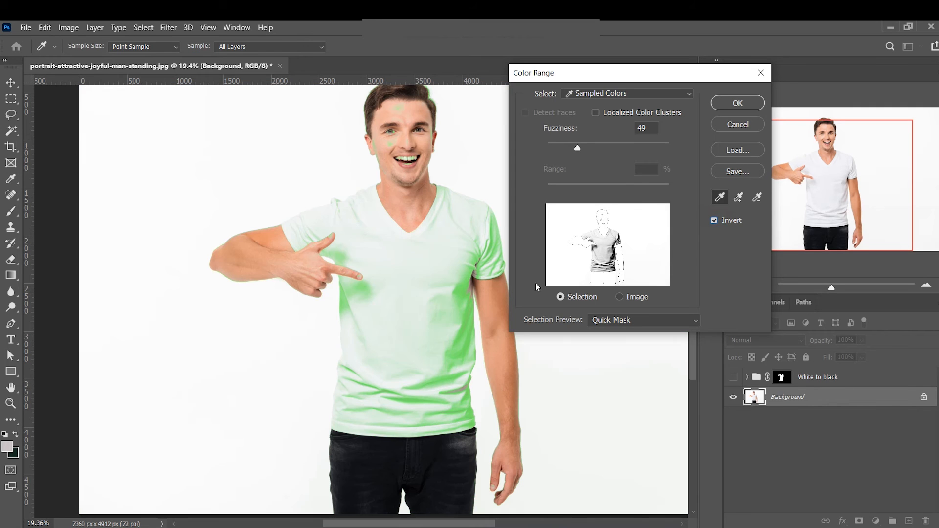
pyautogui.click(464, 297)
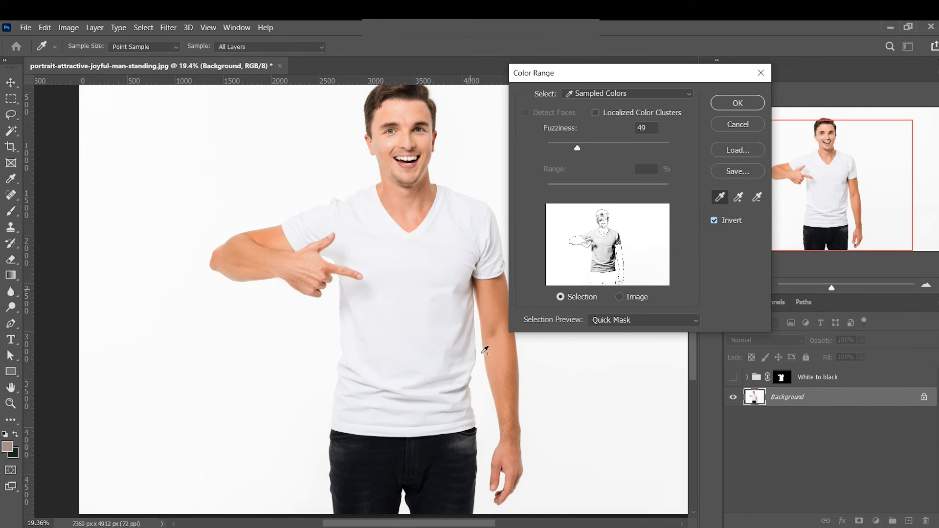
pyautogui.click(470, 309)
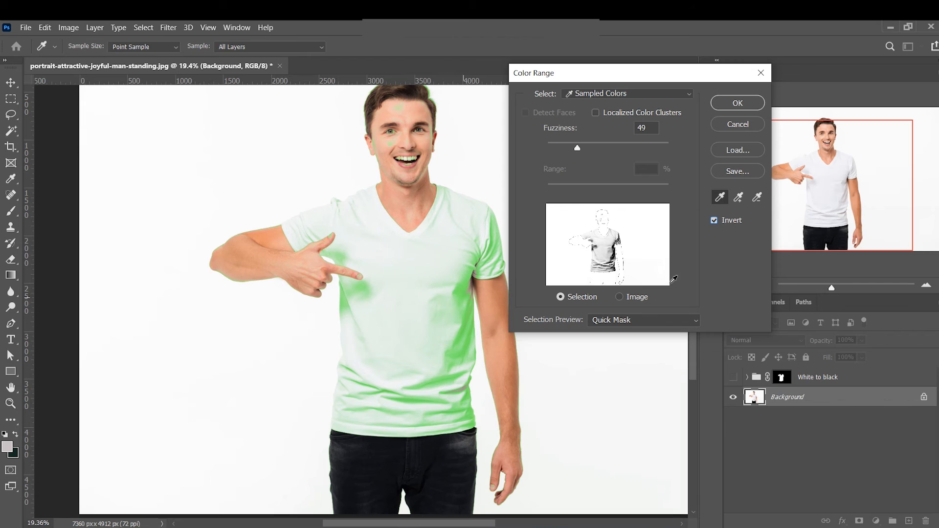
pyautogui.click(738, 104)
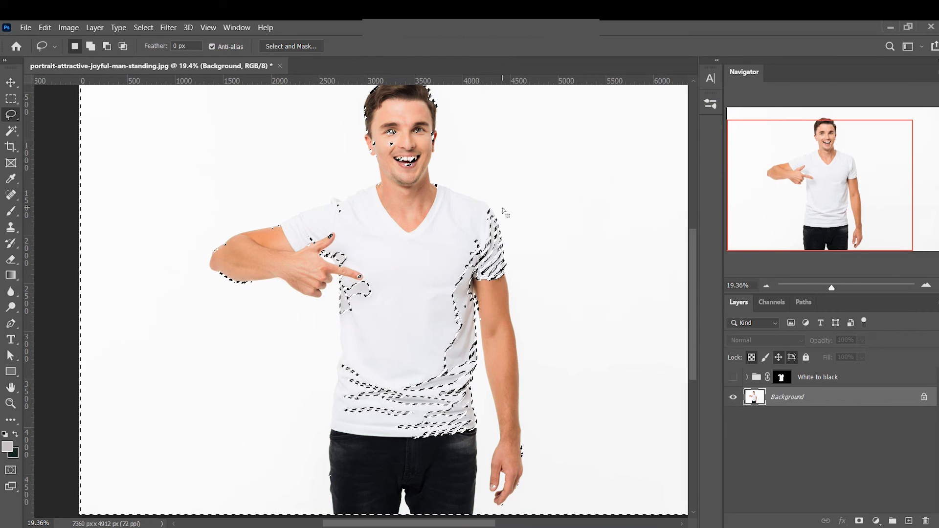
# Invert the selection so it covers the shirt's shaded folds, and inspect it in Quick Mask mode
pyautogui.hotkey('ctrl', 'shift', 'i')
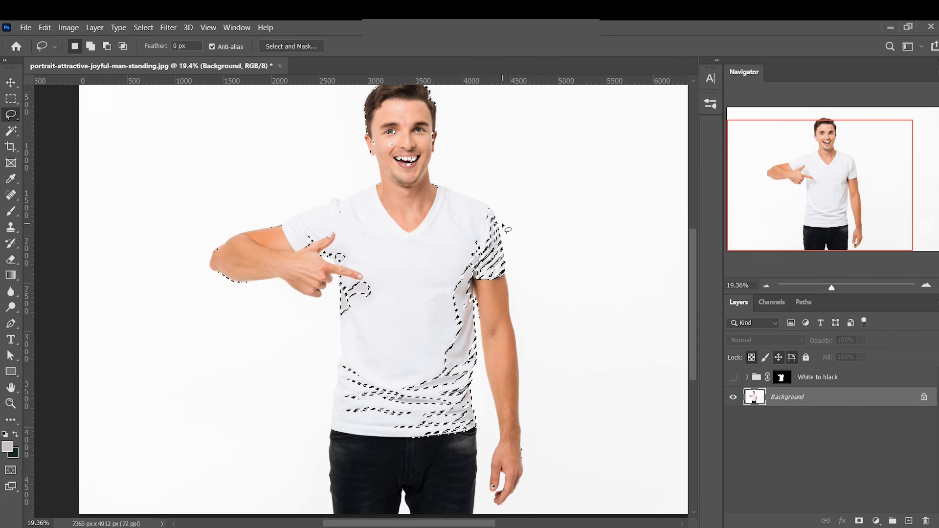
pyautogui.press('q')
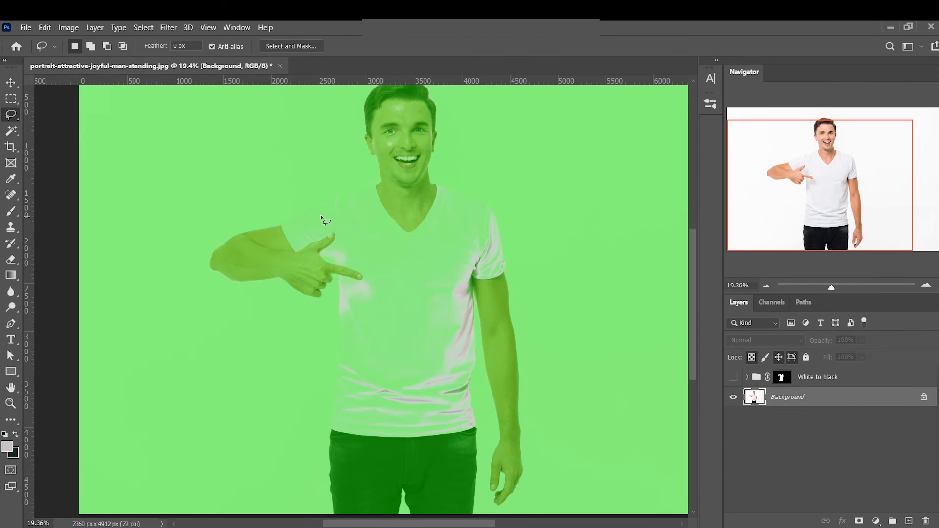
pyautogui.press('q')
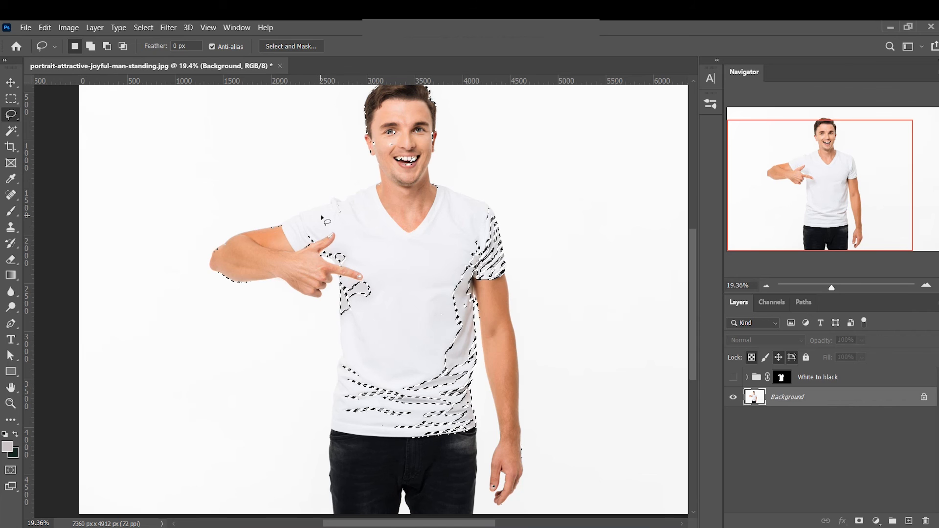
pyautogui.hotkey('ctrl', 'shift', 'i')
pyautogui.press('q')
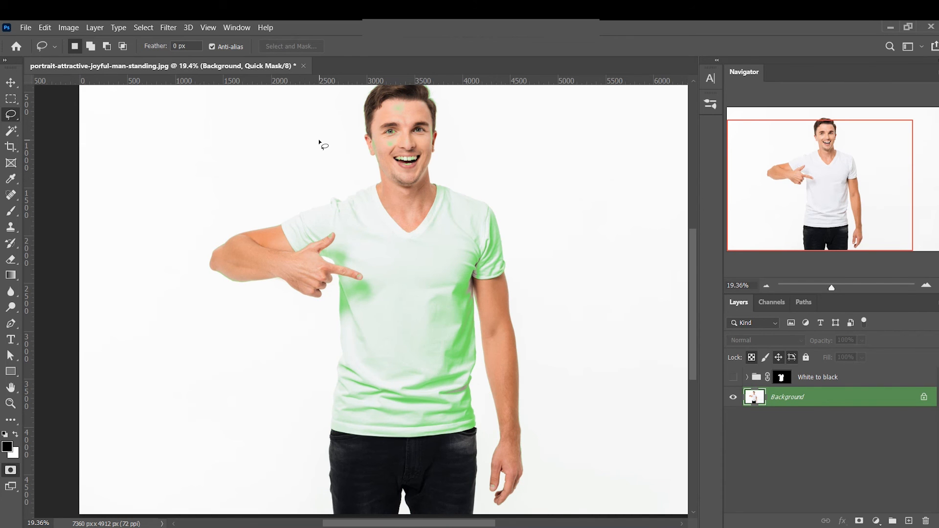
pyautogui.press('q')
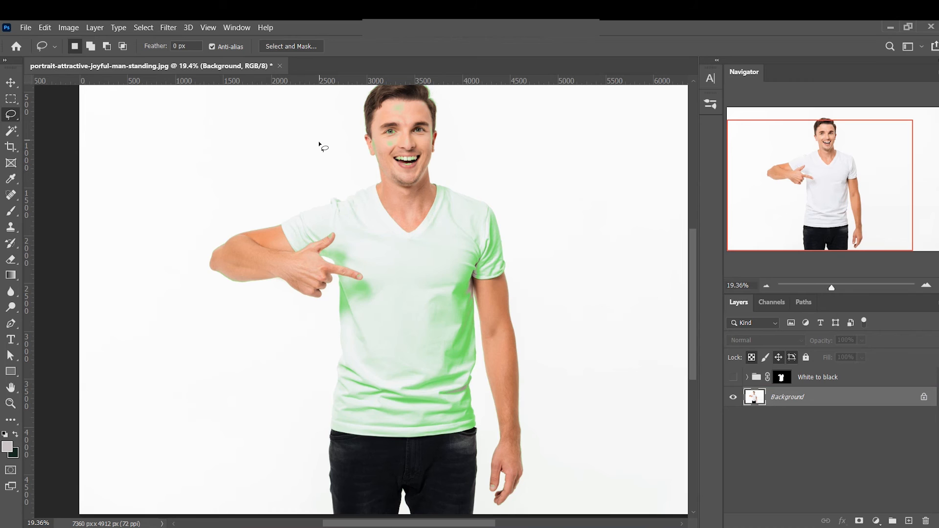
pyautogui.press('q')
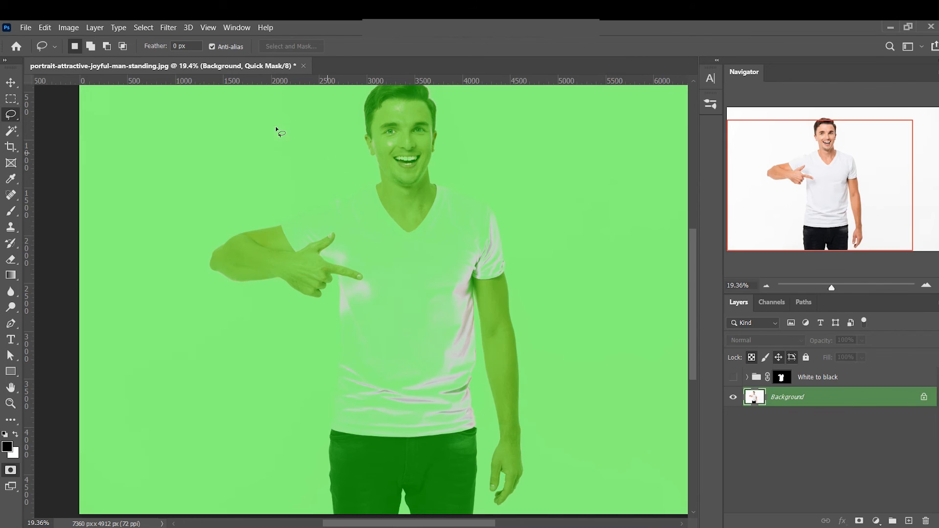
# Soften the Quick Mask with a Gaussian Blur of radius 10 pixels and convert it back into a selection
pyautogui.click(165, 28)
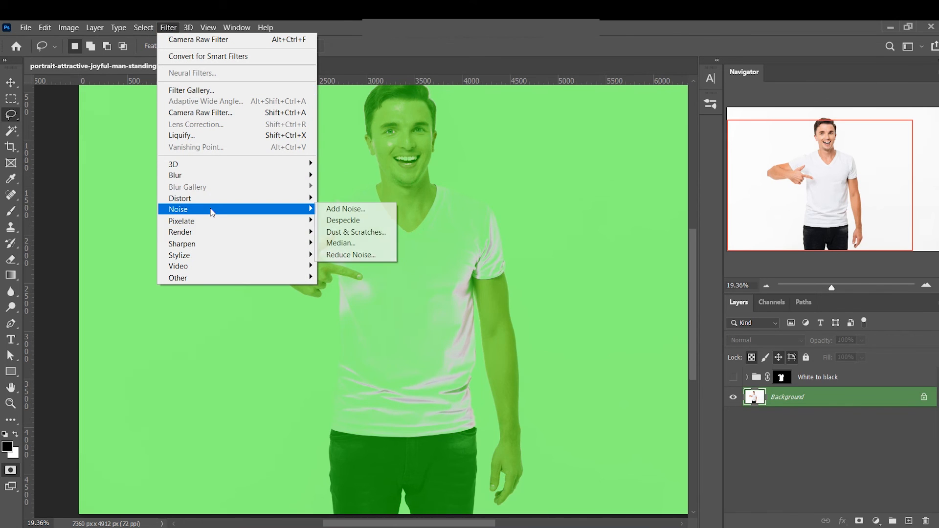
pyautogui.moveTo(211, 176)
pyautogui.click(348, 221)
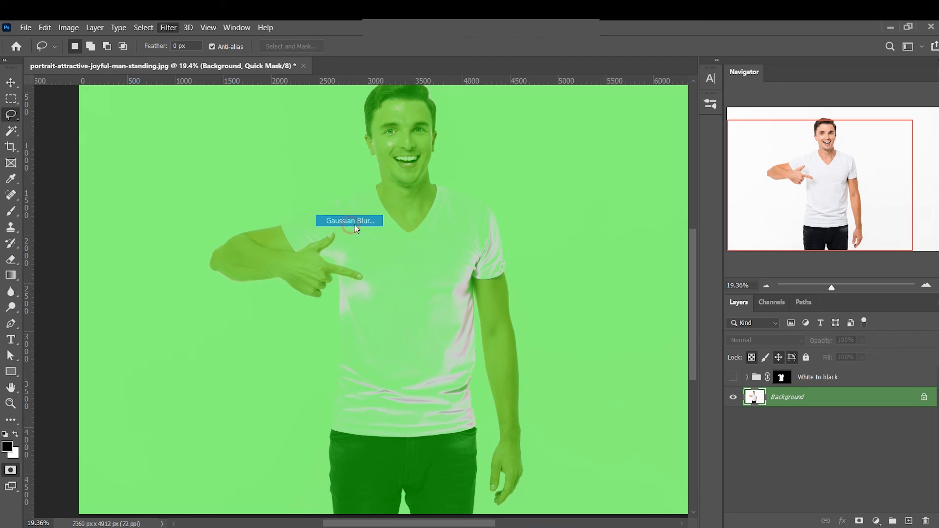
pyautogui.write('10')
pyautogui.click(537, 133)
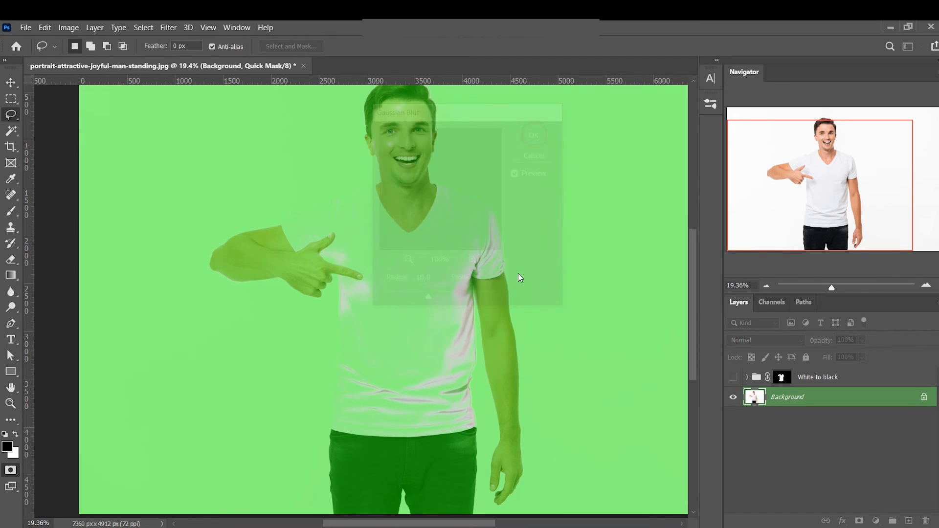
pyautogui.press('q')
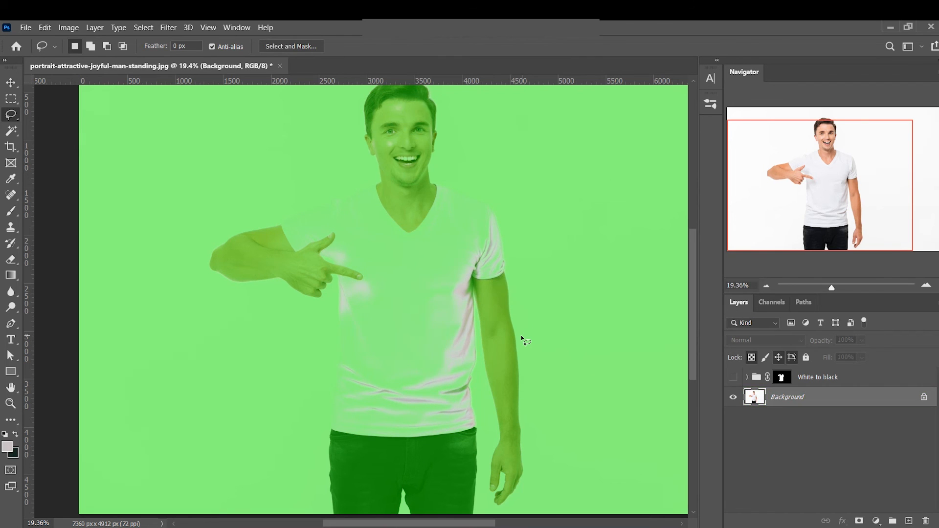
# Add a Curves adjustment layer from the selection and place it above the White to black group, with that group shown
pyautogui.click(876, 520)
pyautogui.click(885, 366)
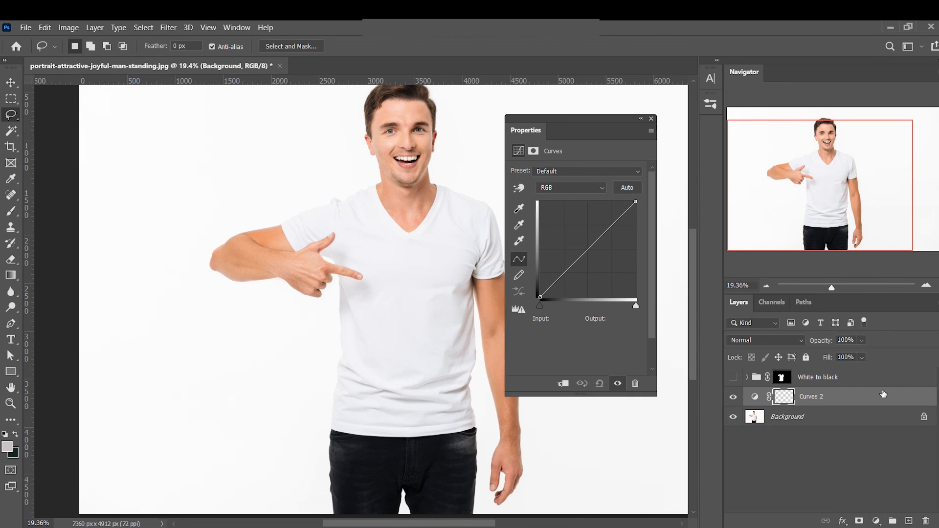
pyautogui.click(735, 378)
pyautogui.moveTo(840, 397); pyautogui.dragTo(848, 372)
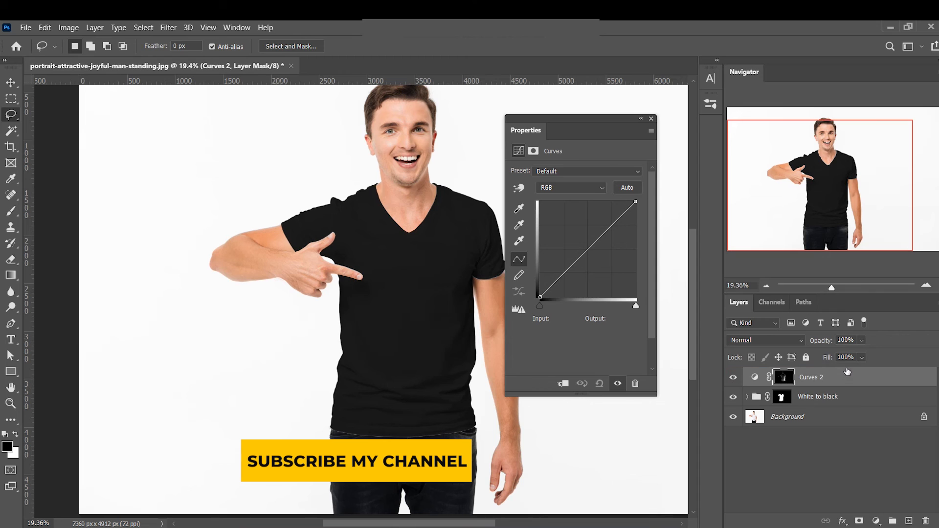
# Rename the new Curves adjustment layer as Highlight
pyautogui.doubleClick(808, 377)
pyautogui.write('Highlight')
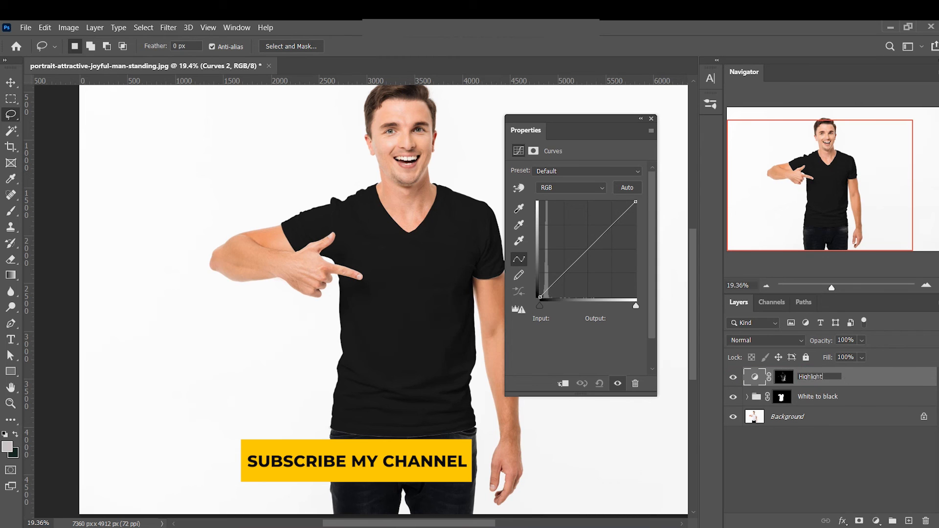
pyautogui.click(848, 378)
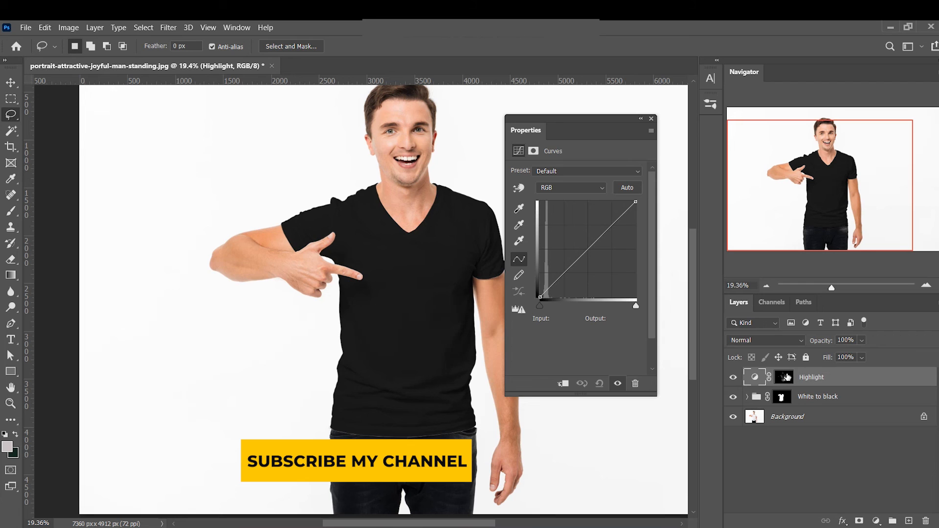
# Fill everything outside the shirt with black in the Highlight mask, using the White to black group's mask as the selection
pyautogui.keyDown('alt'); pyautogui.click(780, 381); pyautogui.keyUp('alt')
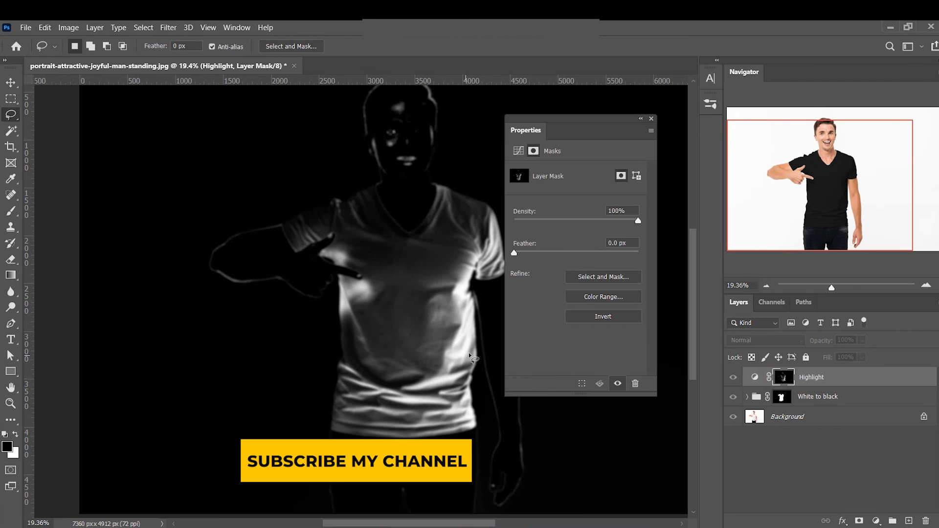
pyautogui.keyDown('ctrl'); pyautogui.click(781, 400); pyautogui.keyUp('ctrl')
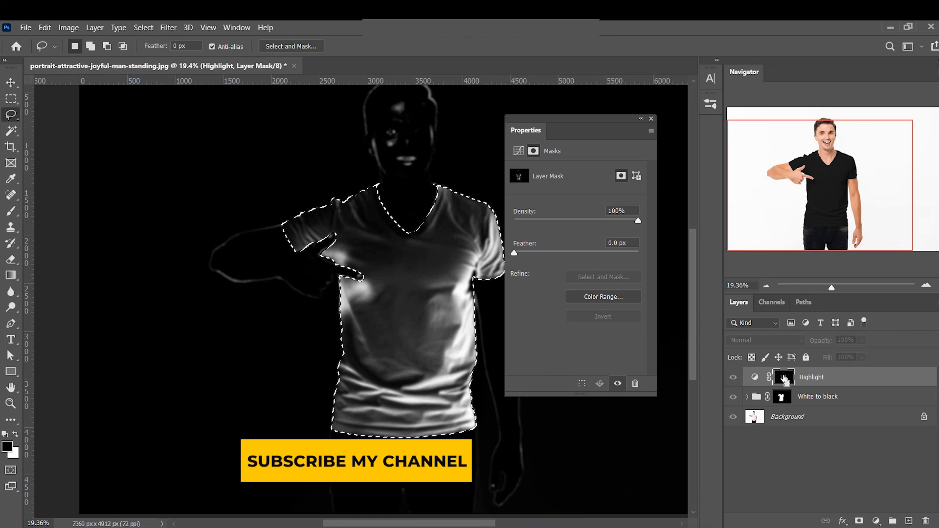
pyautogui.hotkey('ctrl', 'shift', 'i')
pyautogui.hotkey('ctrl', 'BackSpace')
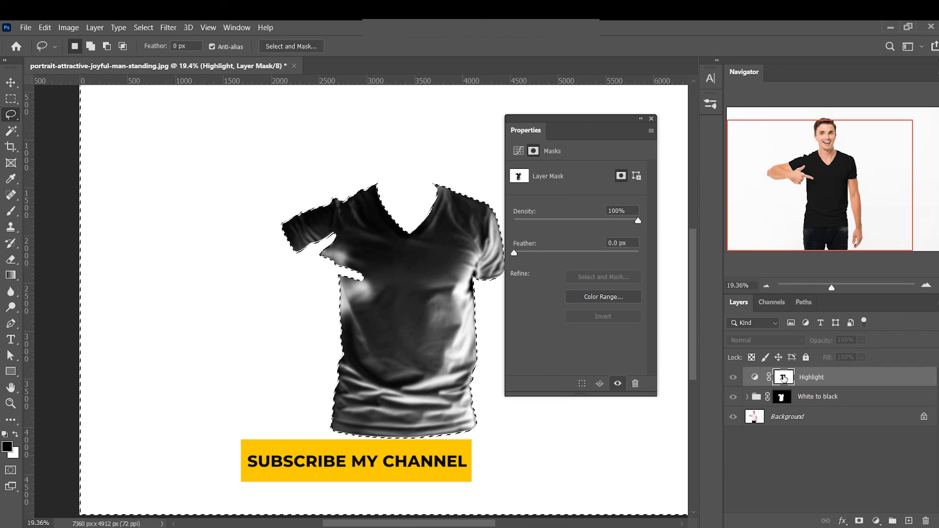
pyautogui.hotkey('ctrl', 'z')
pyautogui.press('x')
pyautogui.hotkey('ctrl', 'BackSpace')
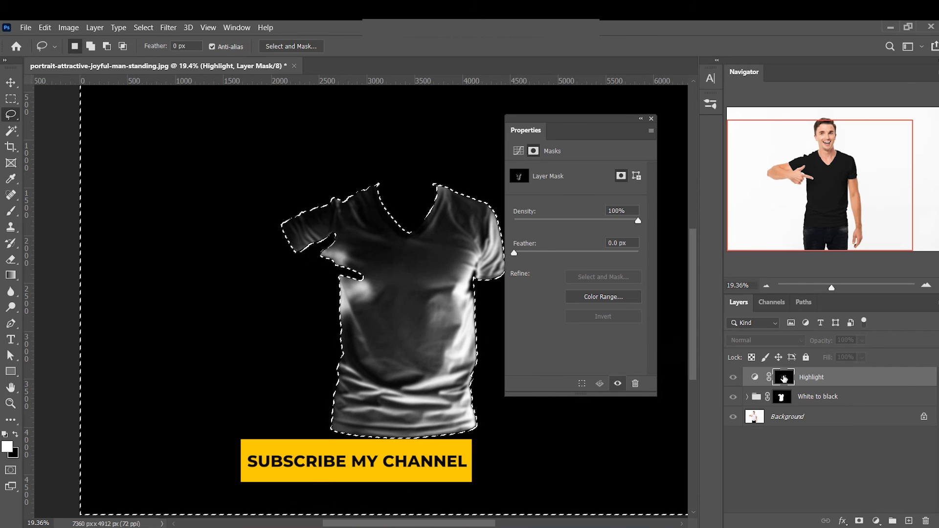
pyautogui.hotkey('ctrl', 'd')
pyautogui.press('v')
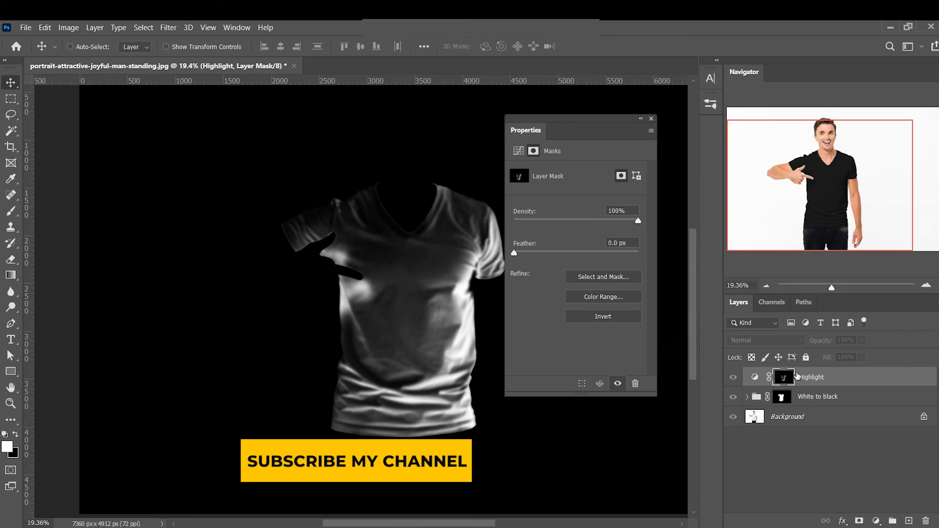
pyautogui.keyDown('alt'); pyautogui.click(782, 382); pyautogui.keyUp('alt')
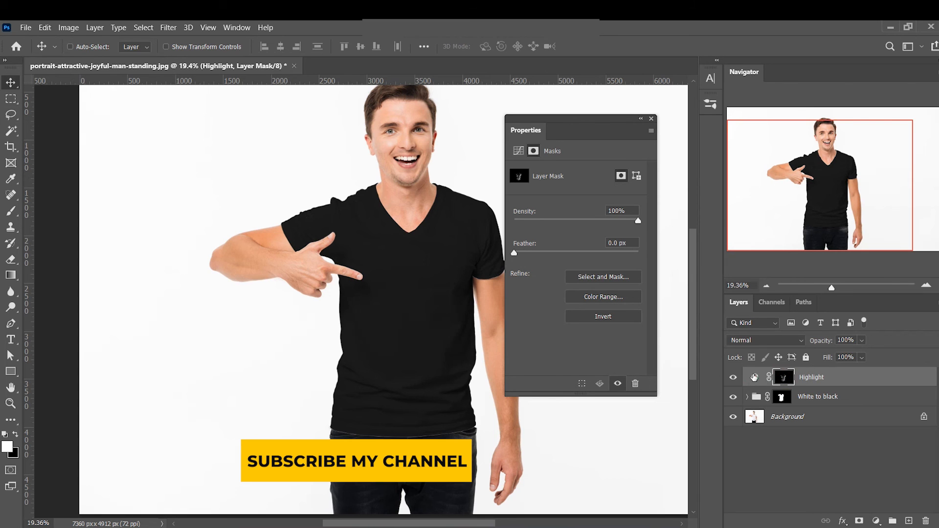
# Darken the Highlight layer's curve by lowering an RGB point in its brighter tones
pyautogui.click(754, 377)
pyautogui.moveTo(613, 223); pyautogui.dragTo(612, 242)
pyautogui.click(651, 119)
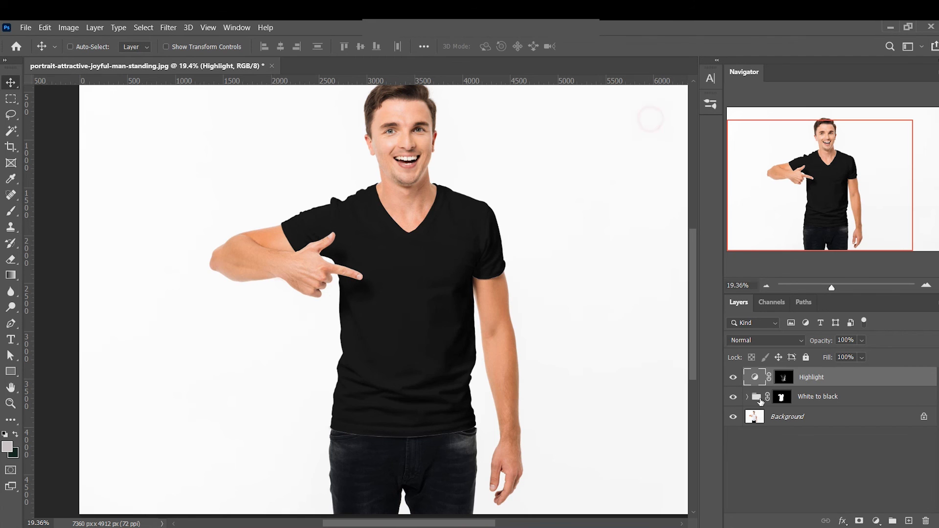
# Compare the shirt up close with the Highlight layer hidden and shown, and set its RGB curve point to input 195, output 133
pyautogui.click(781, 460)
pyautogui.moveTo(471, 351); pyautogui.dragTo(493, 465)
pyautogui.moveTo(438, 347); pyautogui.dragTo(456, 387)
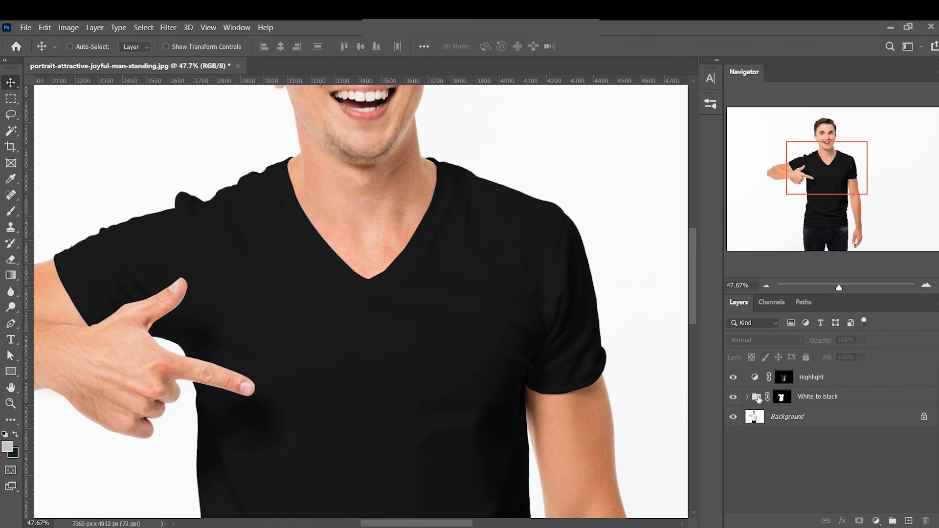
pyautogui.click(733, 377)
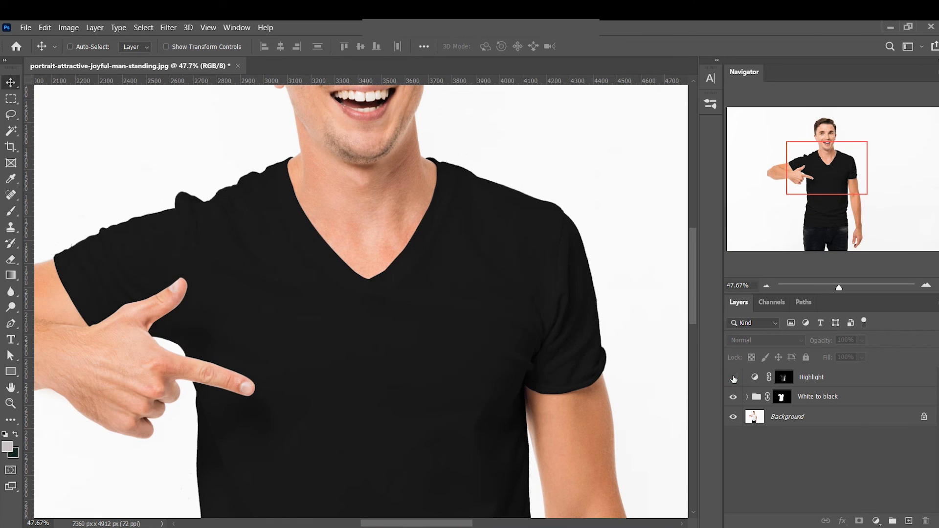
pyautogui.click(733, 378)
pyautogui.doubleClick(760, 379)
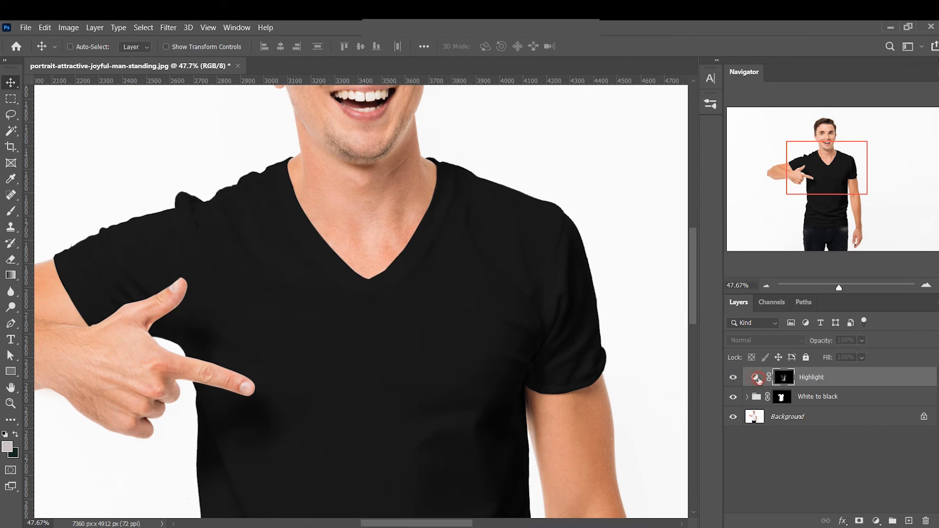
pyautogui.moveTo(613, 245); pyautogui.dragTo(613, 247)
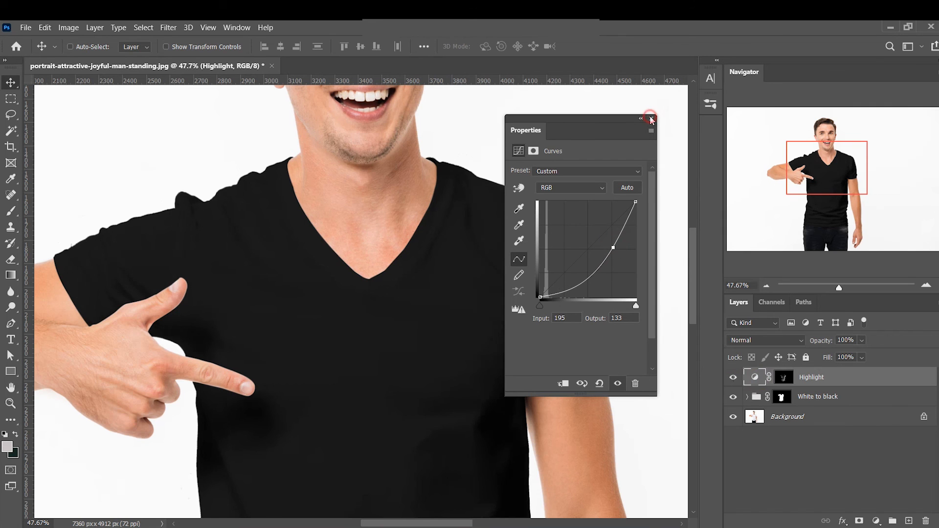
pyautogui.click(651, 118)
# Expand the White to black group and collapse the smart filter list of the Background copy layer
pyautogui.moveTo(500, 325); pyautogui.dragTo(426, 332)
pyautogui.moveTo(472, 392); pyautogui.dragTo(433, 322)
pyautogui.click(869, 401)
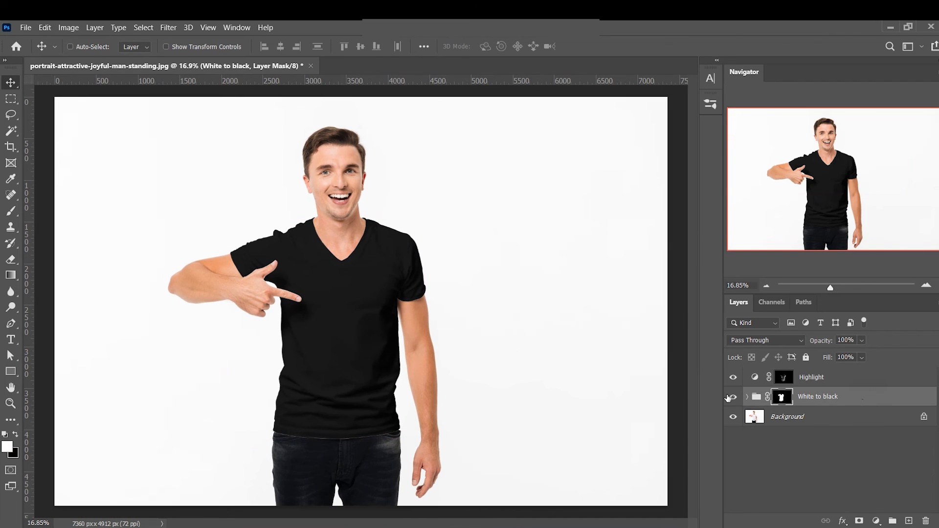
pyautogui.click(748, 396)
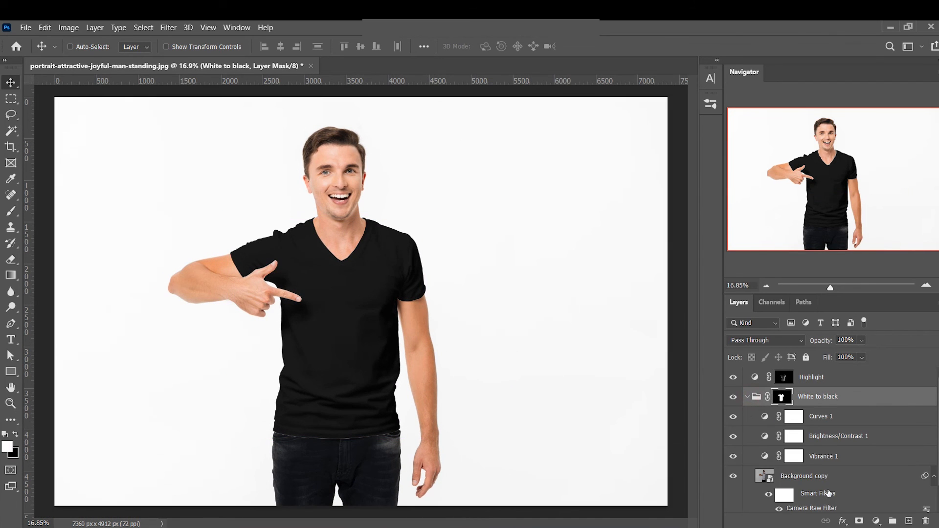
pyautogui.scroll(-1, 864, 476)
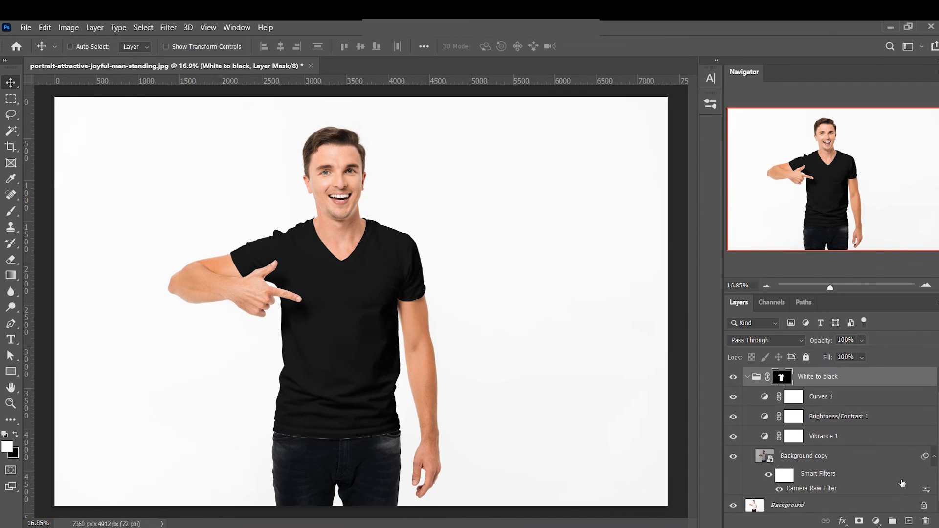
pyautogui.click(935, 457)
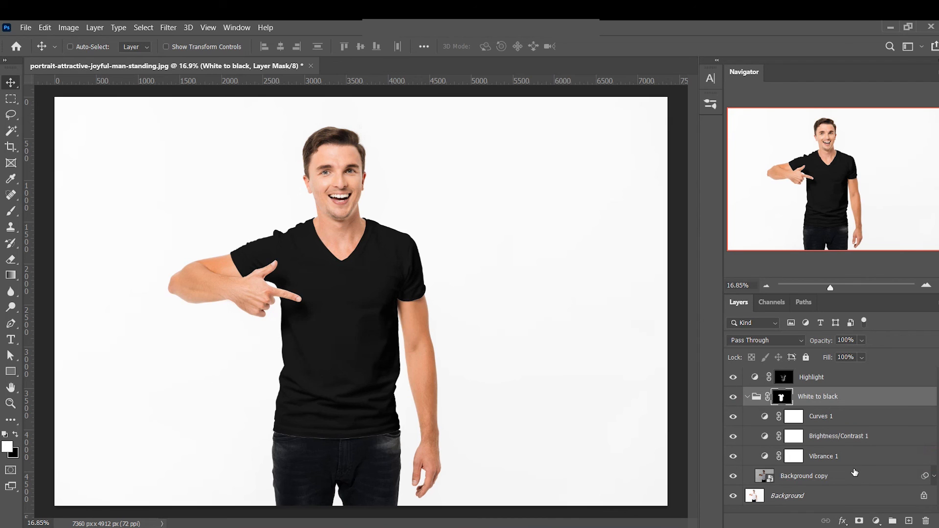